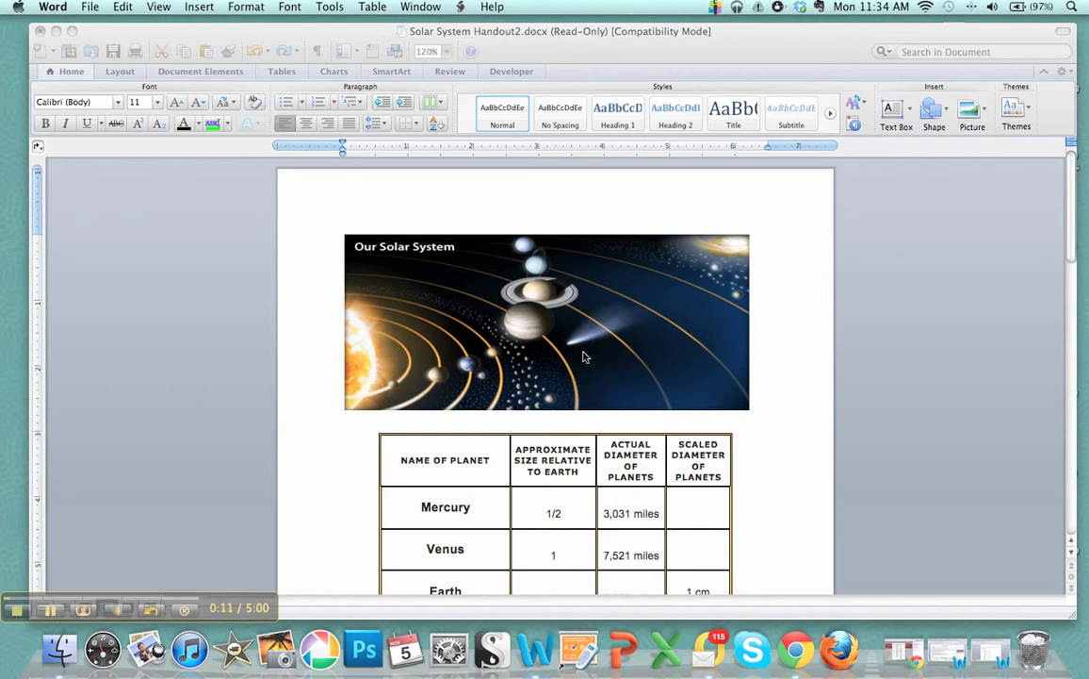
Step: Select the Our Solar System banner picture and drag its corner to make it about half size
left_click(708, 402)
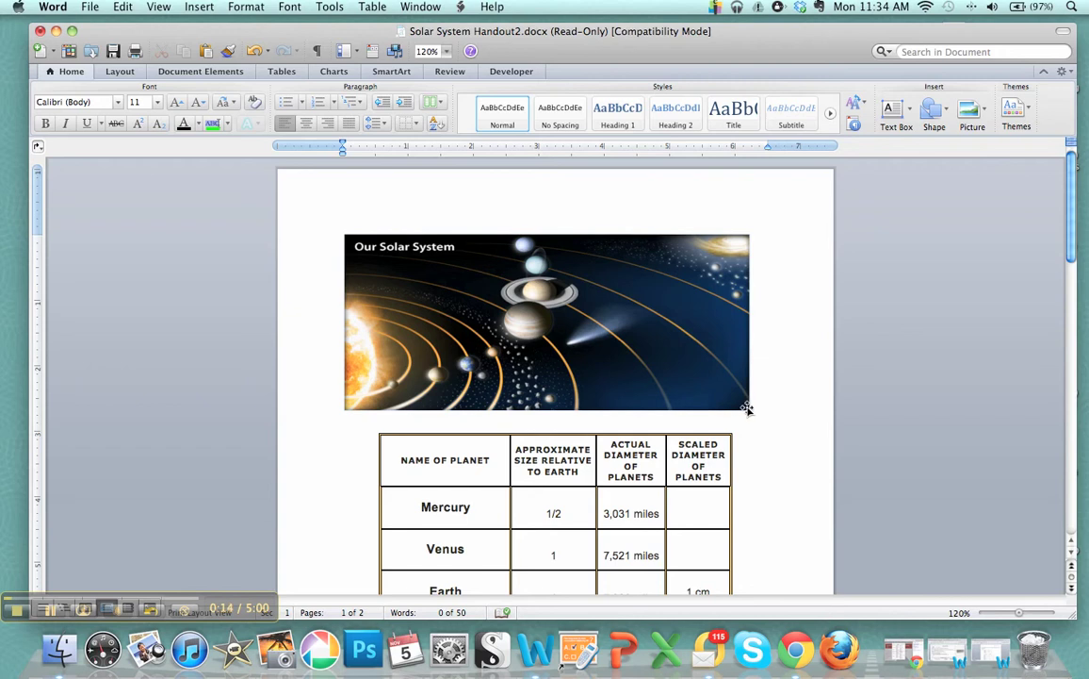
left_click(742, 407)
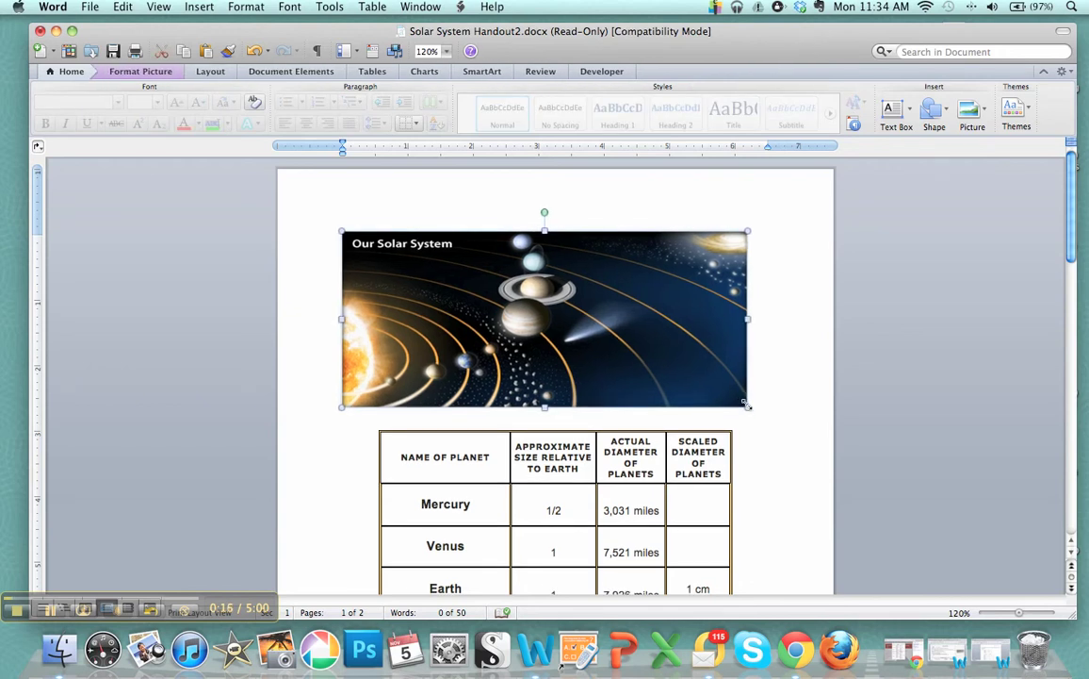
left_click_drag(747, 404, 566, 327)
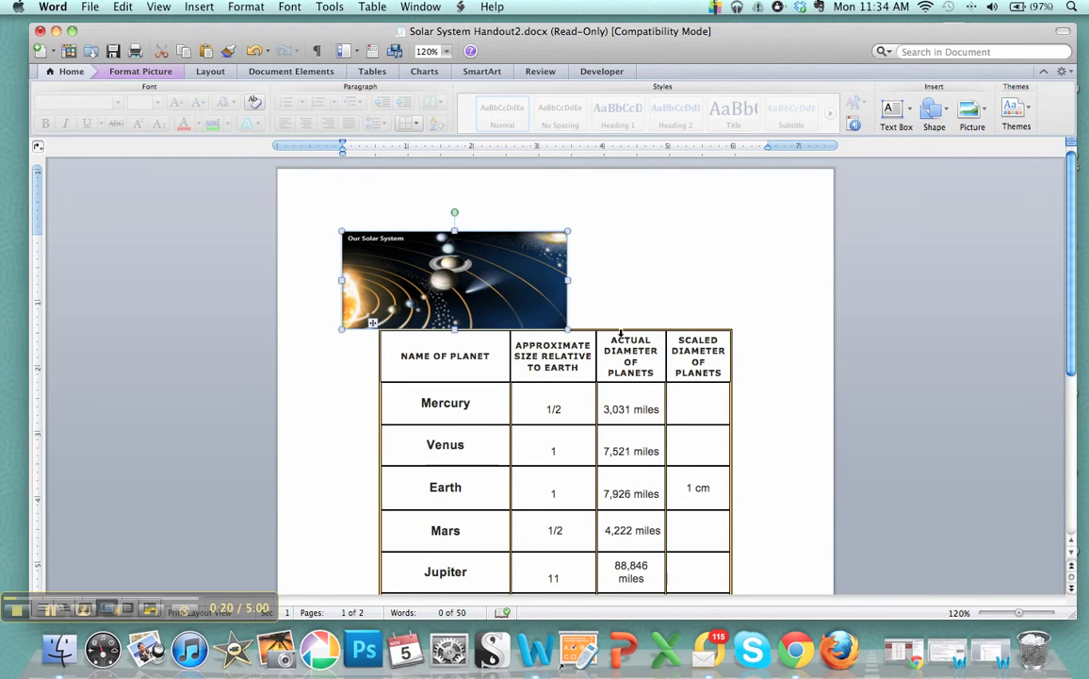
Step: Set the banner picture's text wrapping to None so it floats freely
right_click(534, 288)
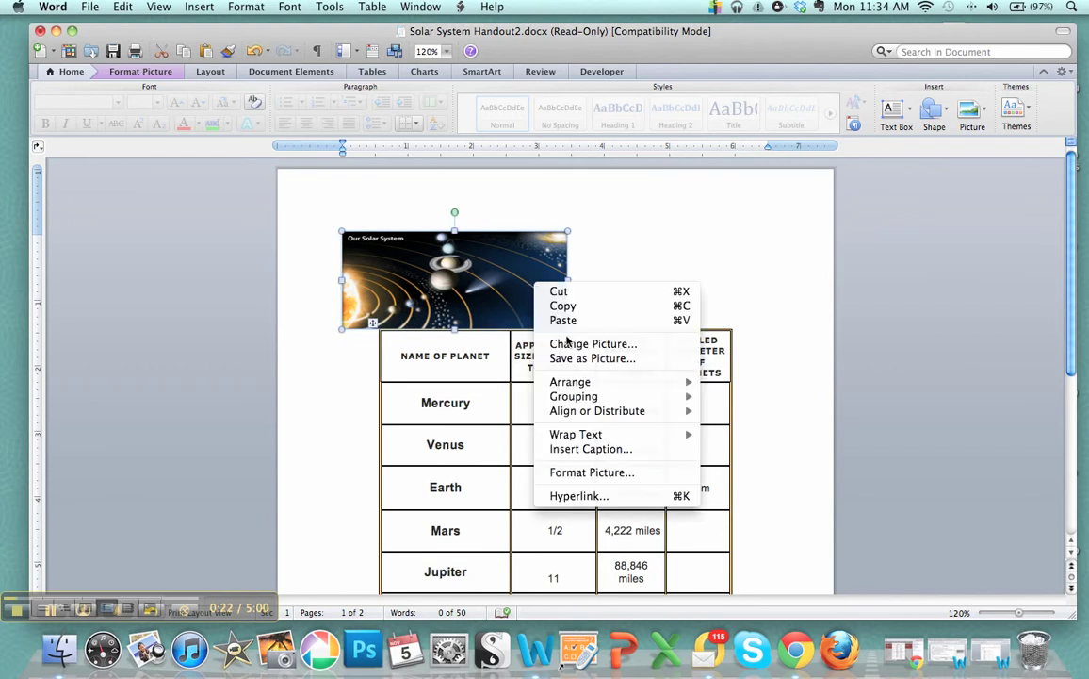
left_click(581, 472)
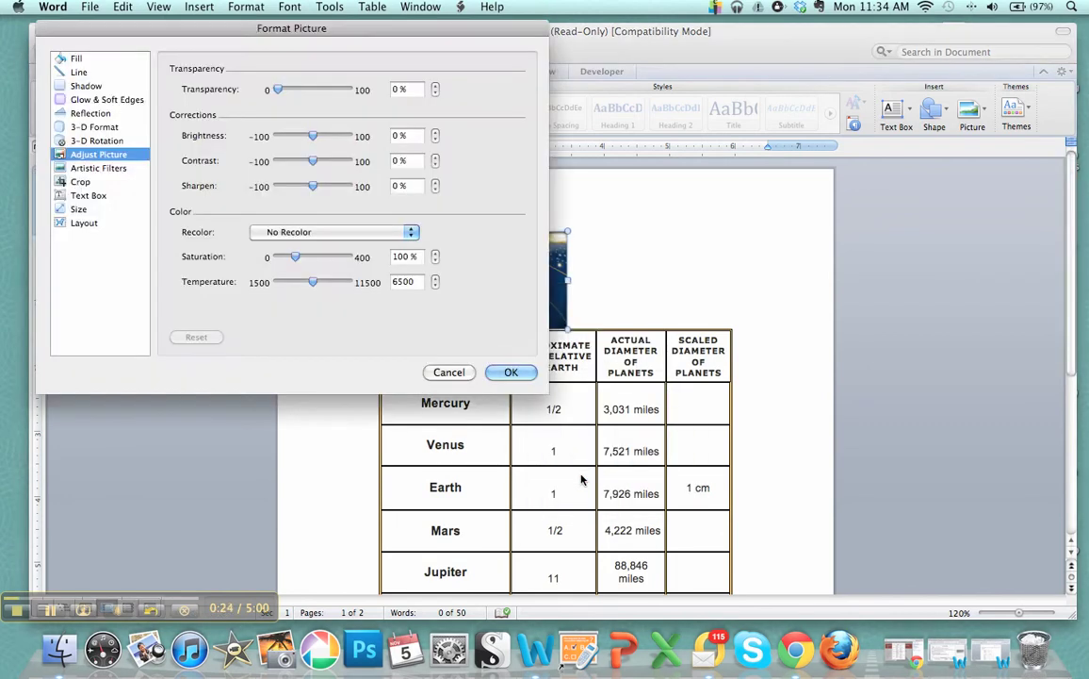
left_click(449, 372)
right_click(483, 267)
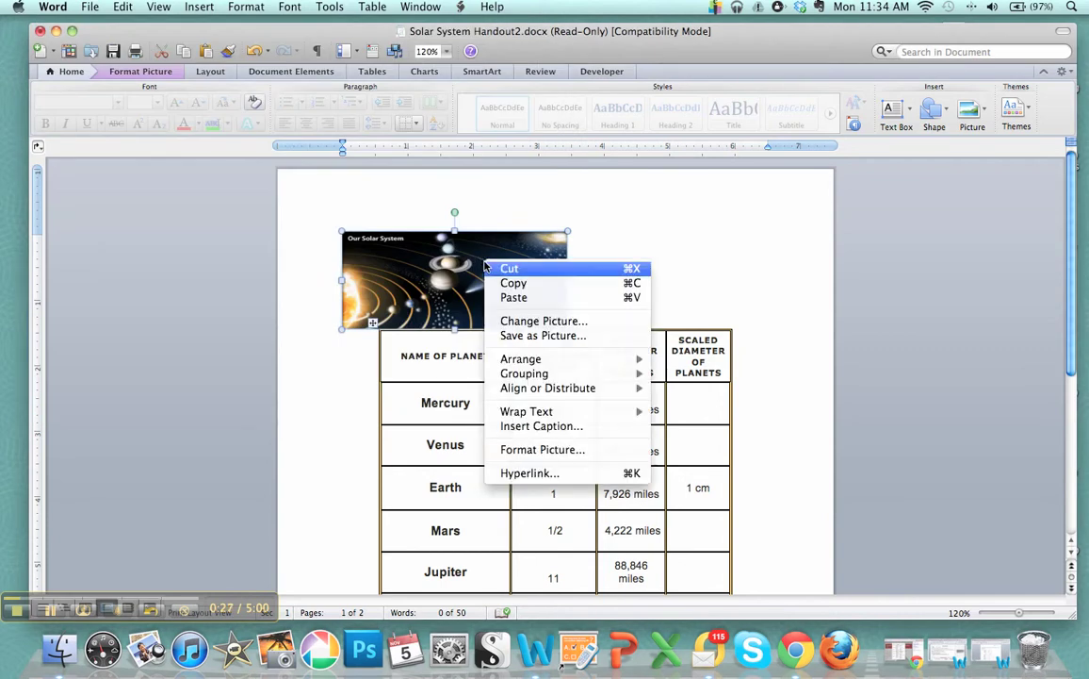
mouse_move(554, 415)
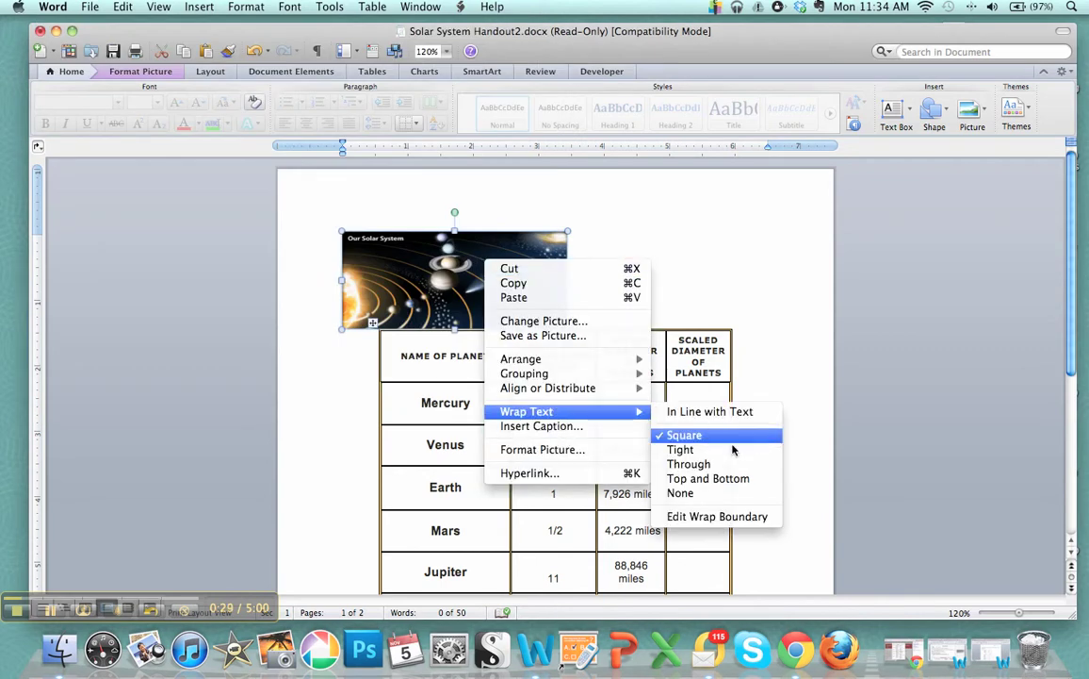
left_click(682, 494)
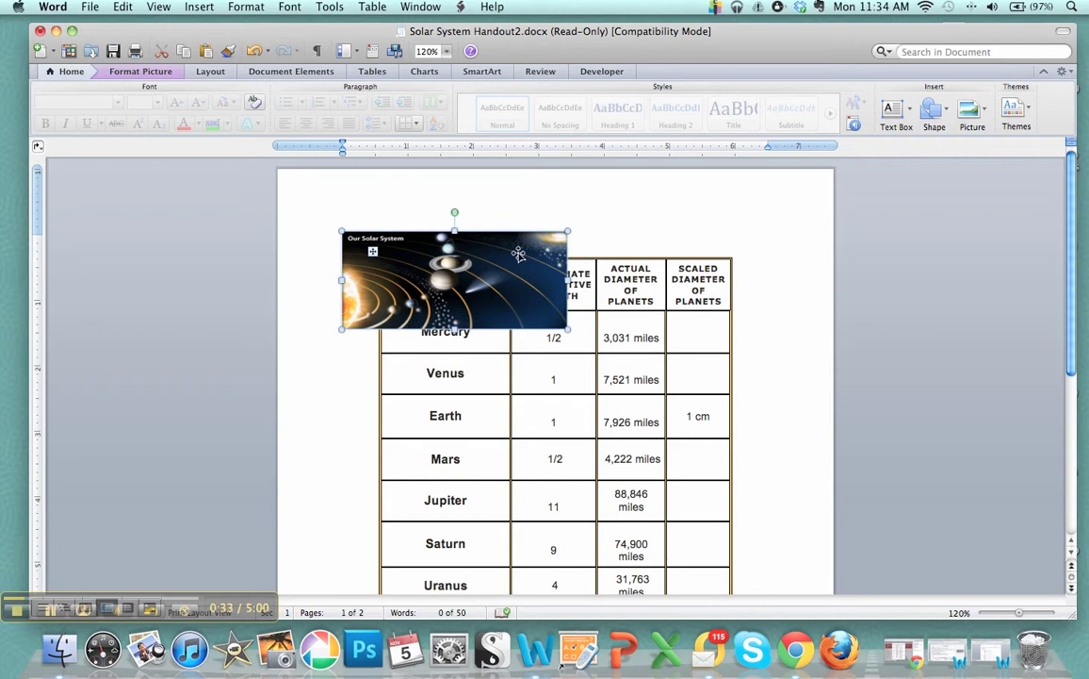
Step: Add a blank line and move the banner up above the planet table
left_click(603, 246)
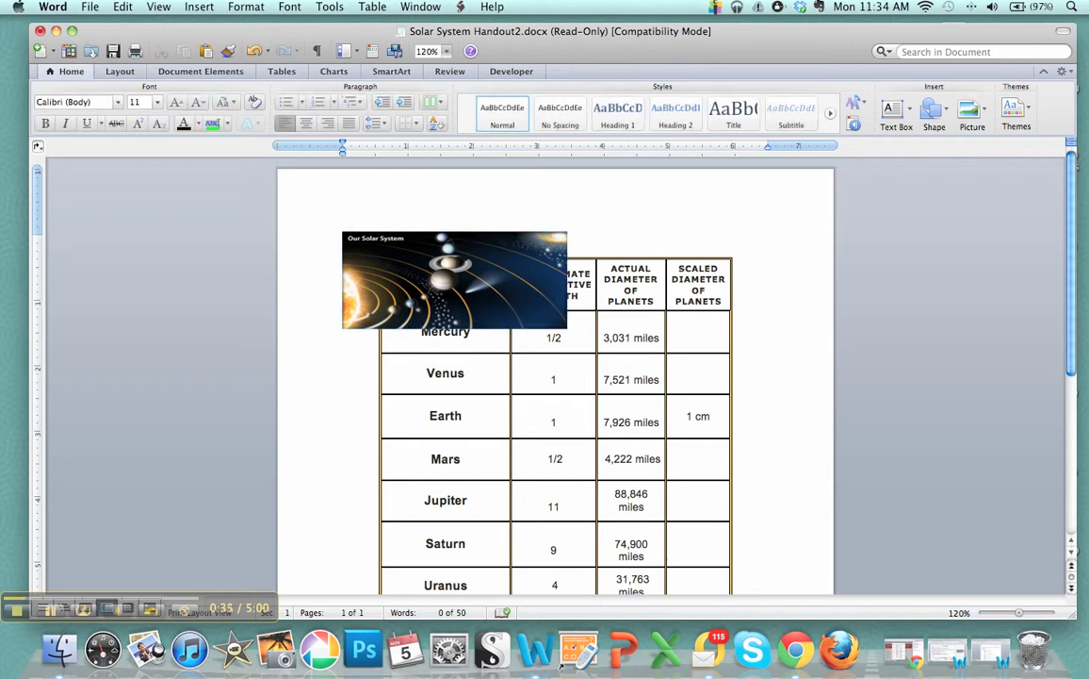
key("Return")
key("Return")
key("Return")
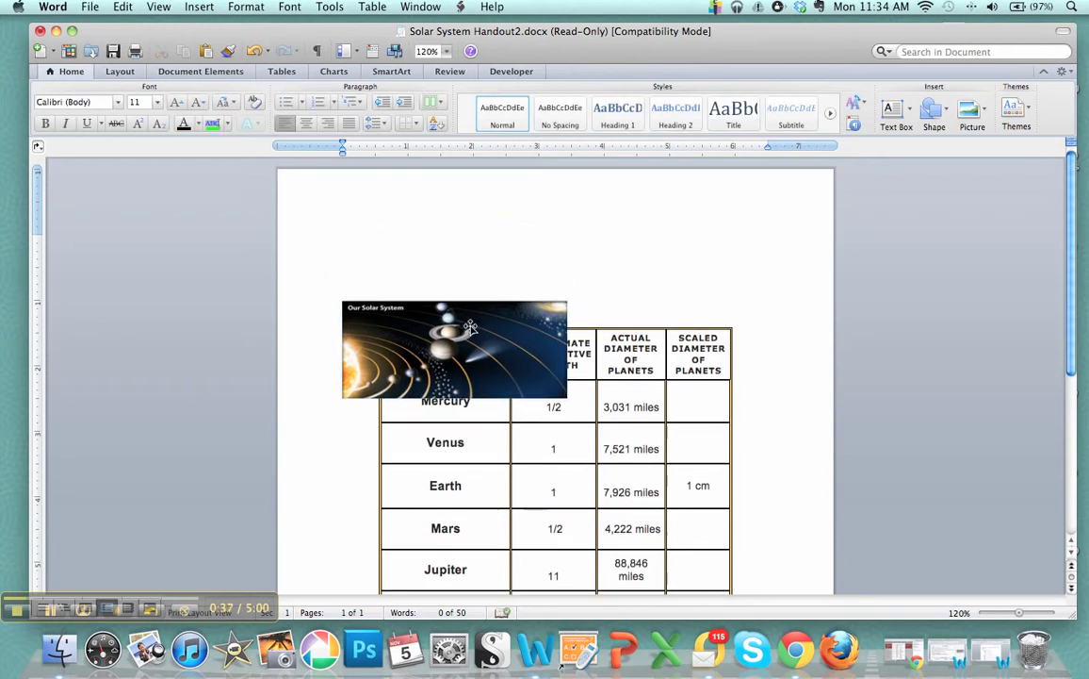
left_click_drag(474, 341, 457, 279)
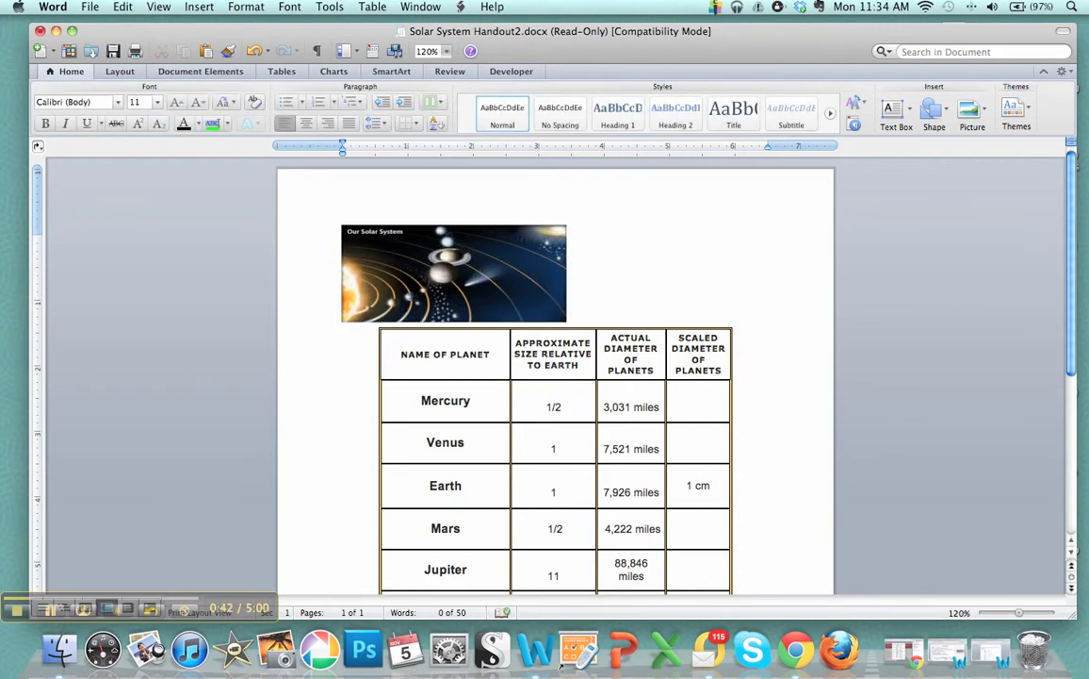
Step: Move the banner to the right and insert SKyTeach_logo.png from file at the top left
left_click_drag(446, 273, 670, 274)
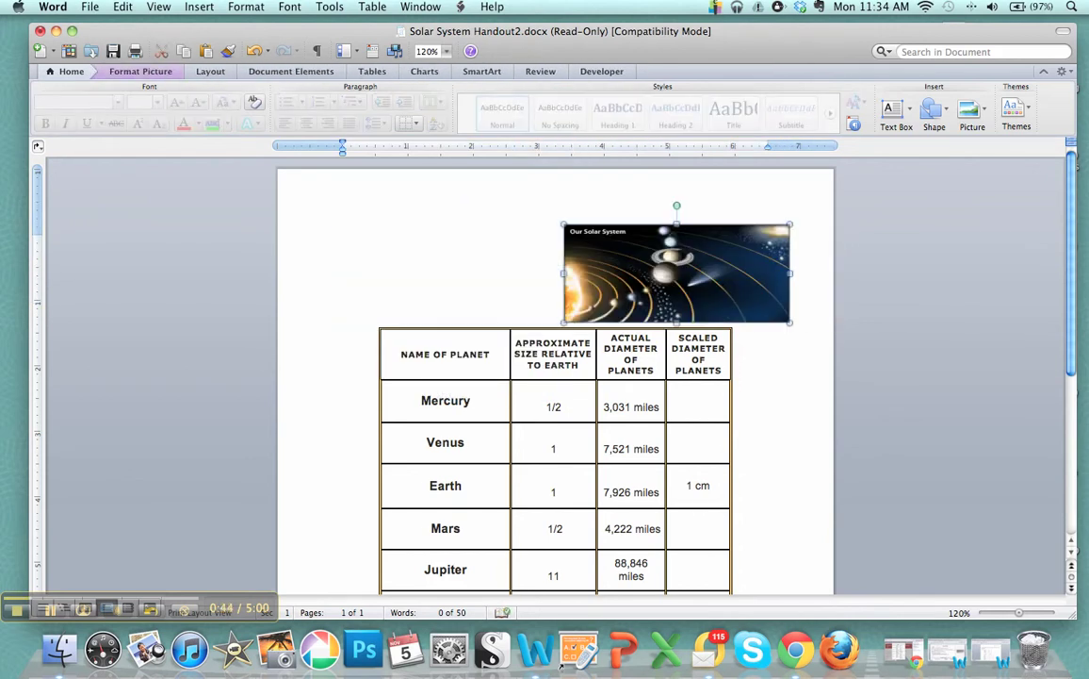
left_click(479, 257)
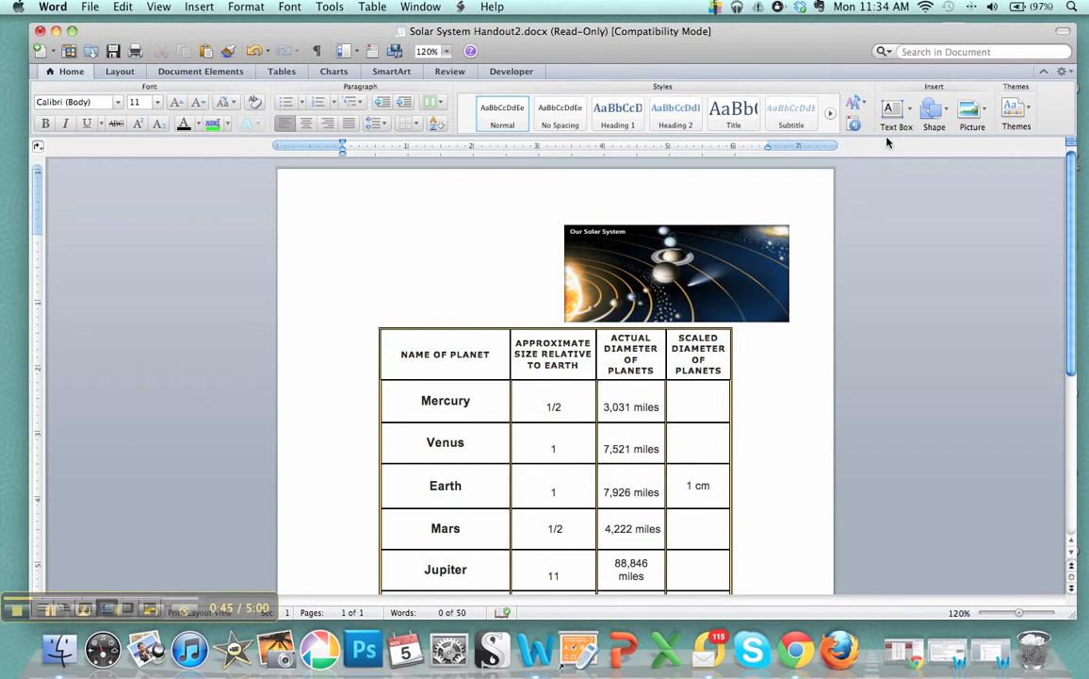
left_click(972, 111)
left_click(1001, 163)
scroll(599, 185, "down", 5)
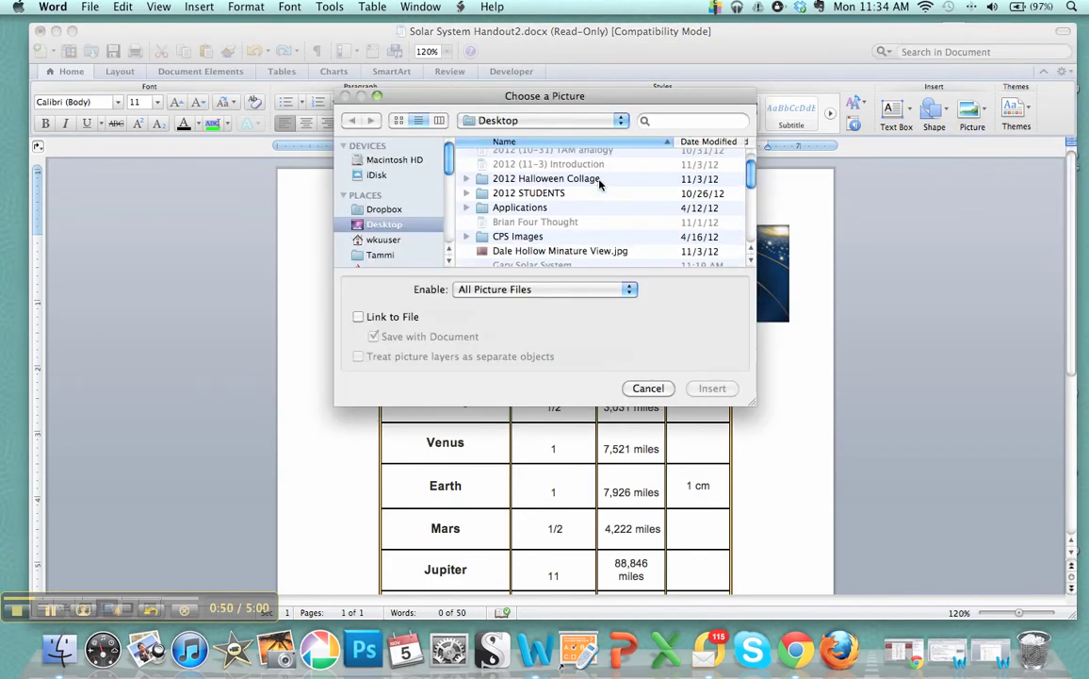
scroll(599, 185, "down", 5)
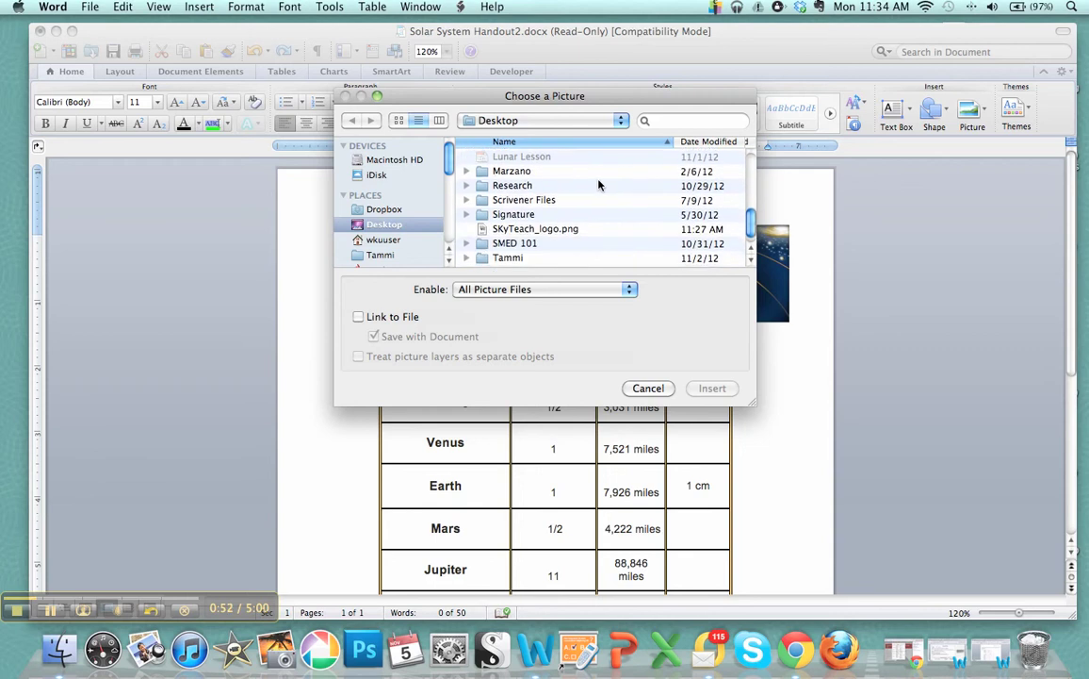
left_click(565, 215)
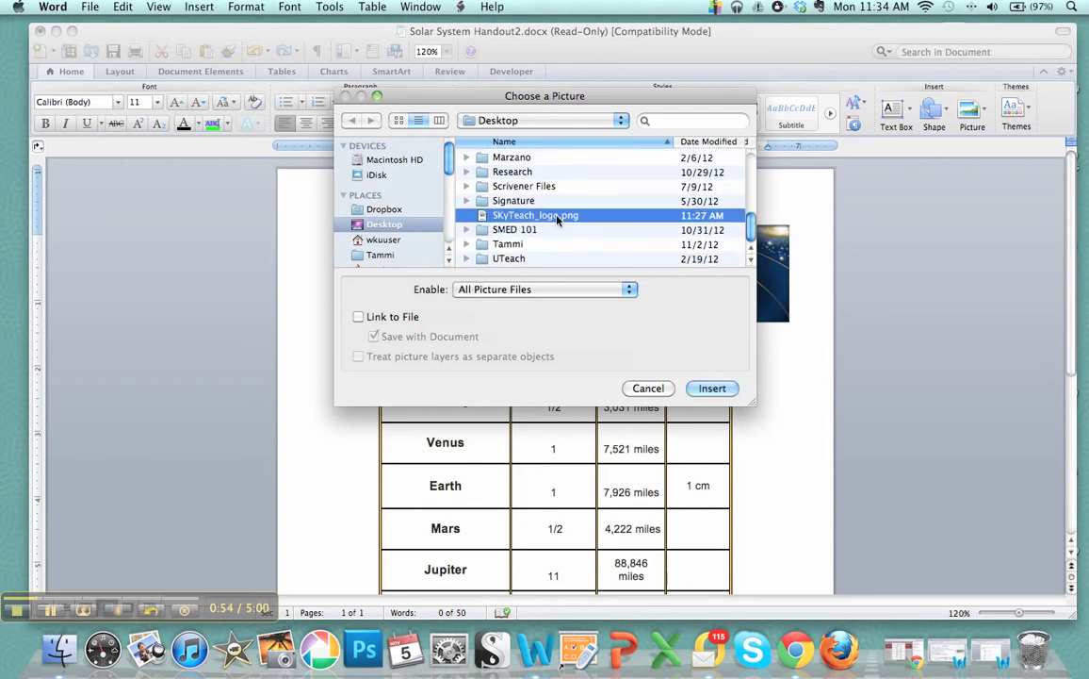
left_click(713, 388)
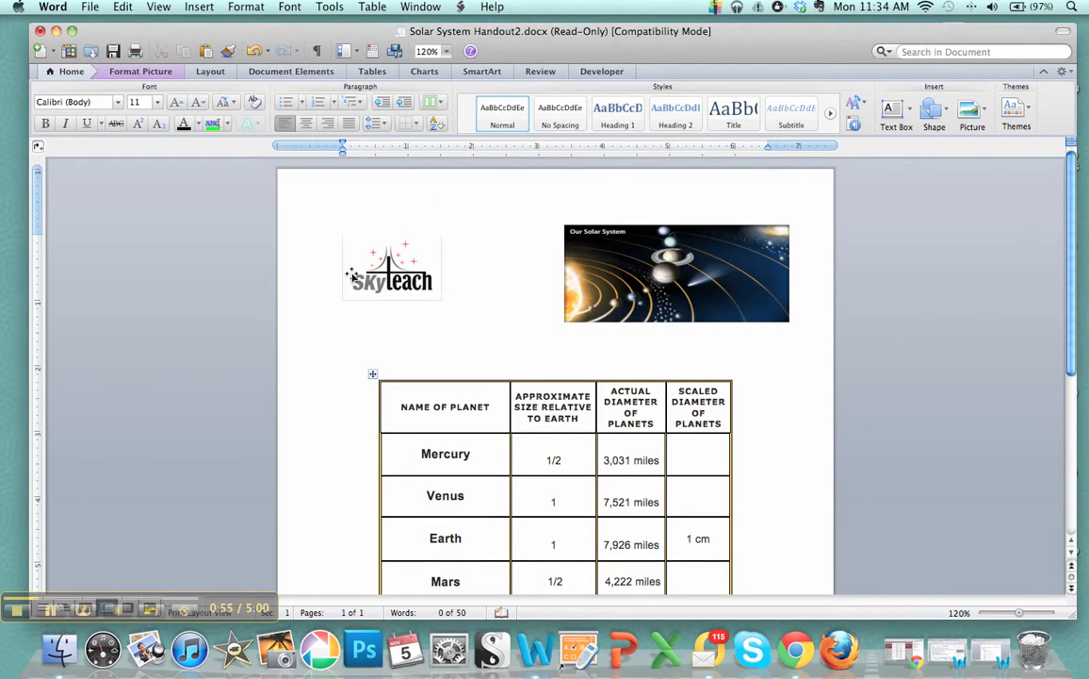
Step: Give the SkyTeach logo tight text wrapping
left_click(381, 271)
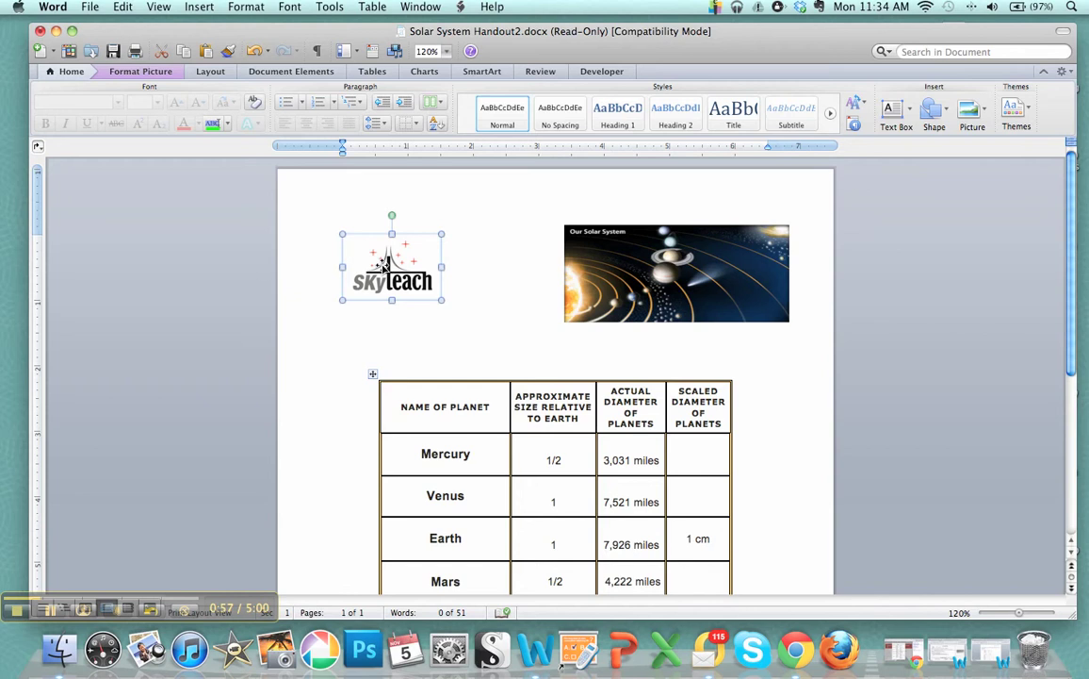
right_click(385, 267)
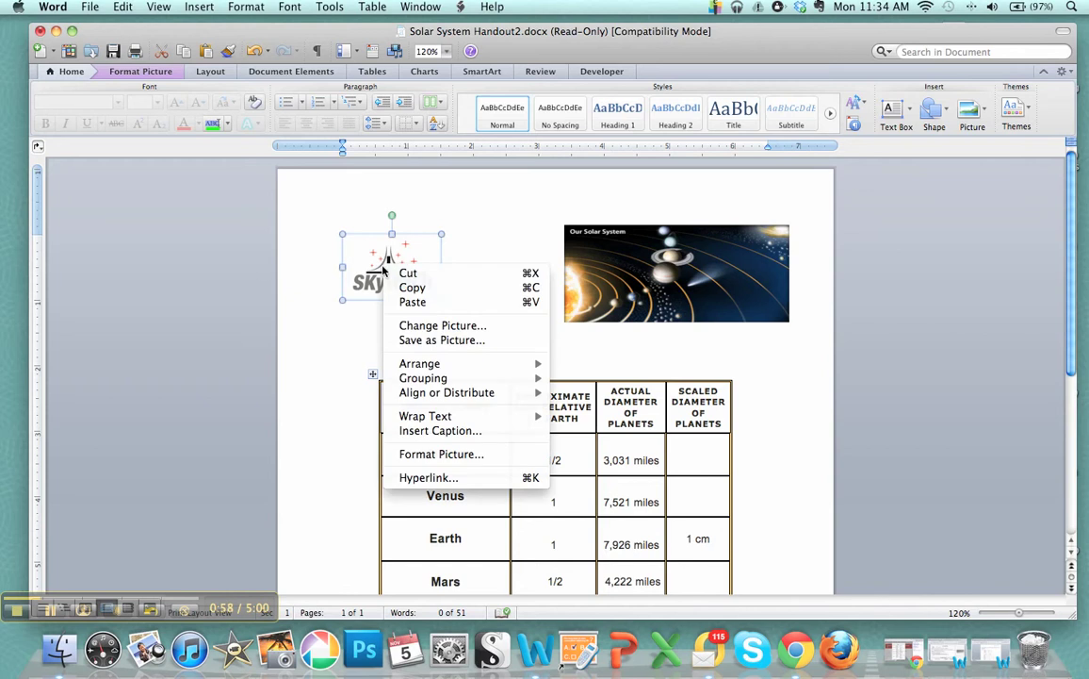
left_click(438, 454)
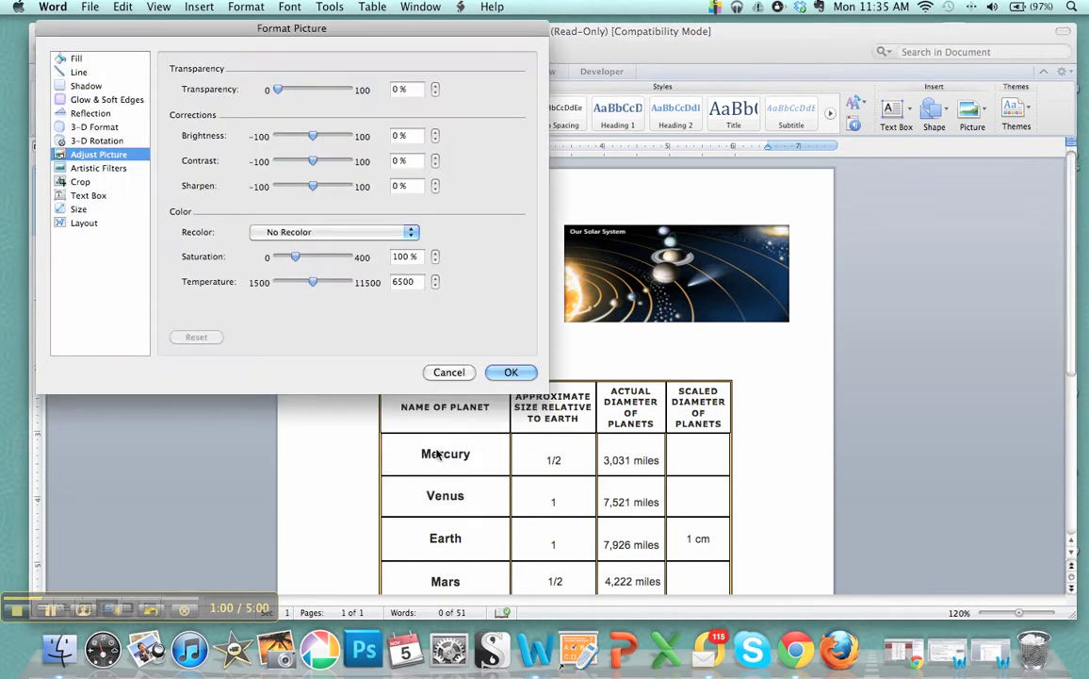
left_click(448, 372)
right_click(423, 276)
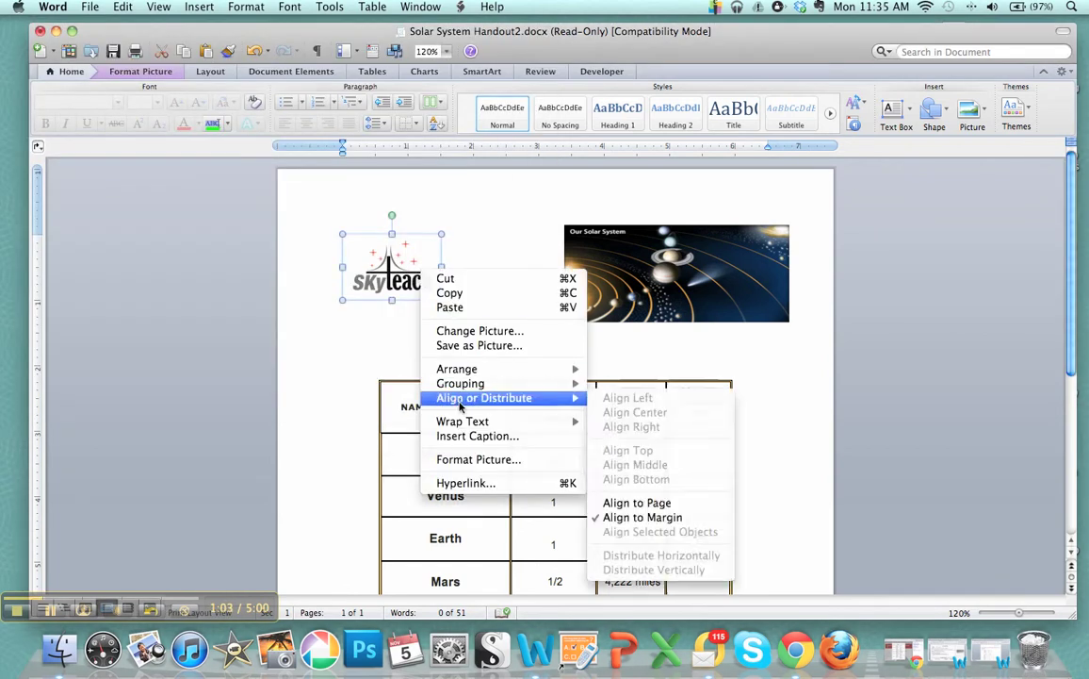
mouse_move(462, 421)
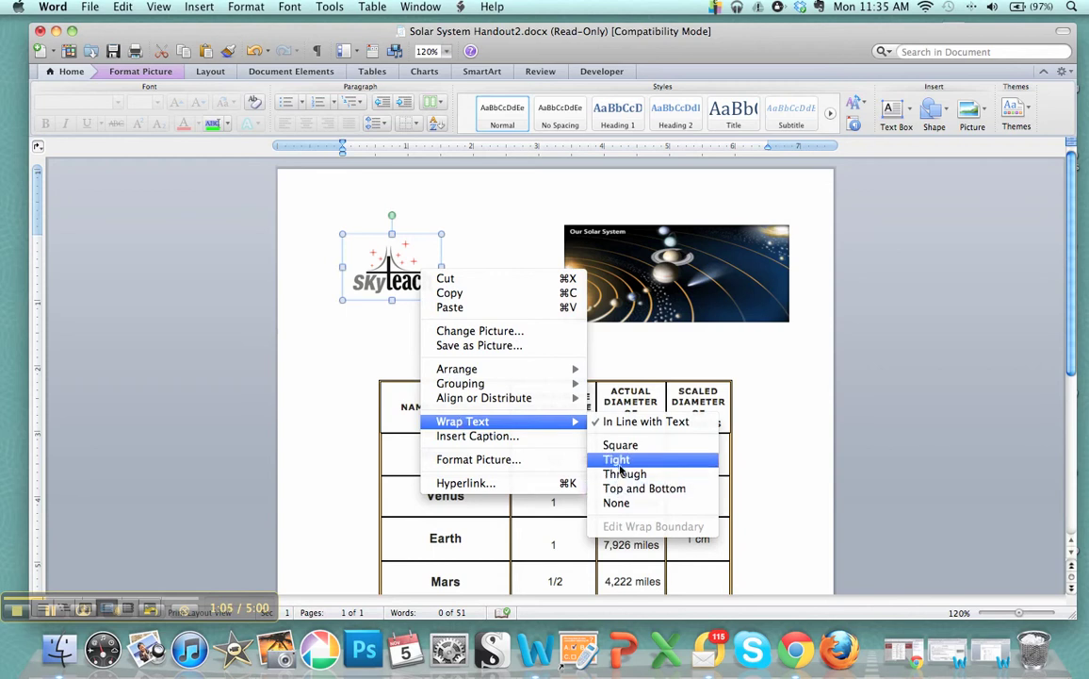
left_click(620, 461)
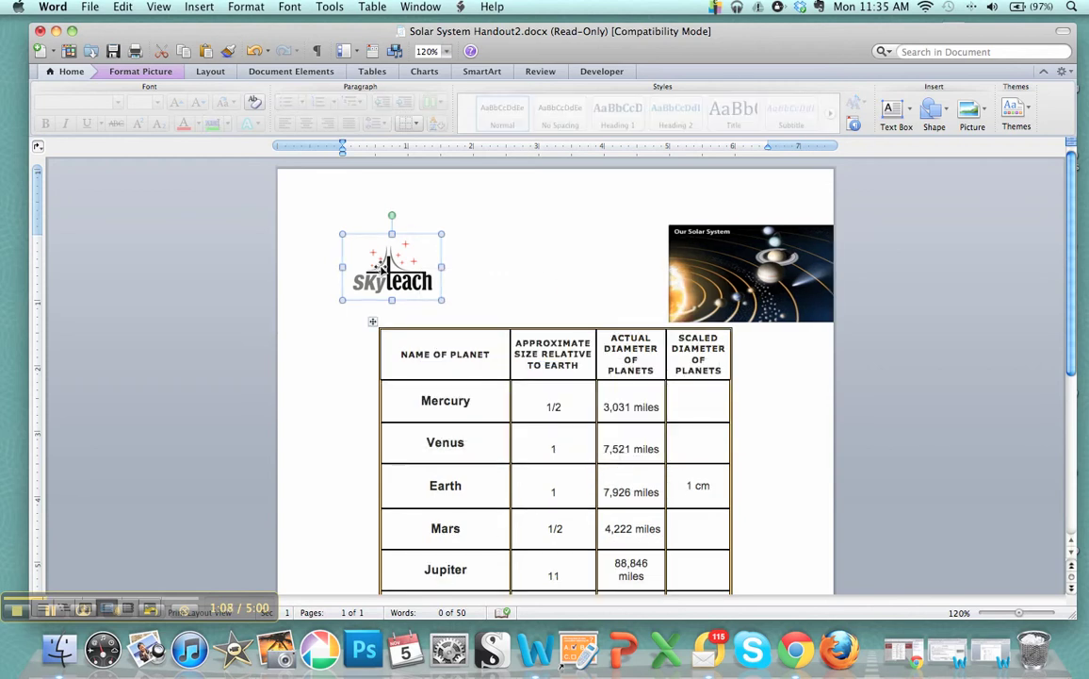
Step: Reposition and shrink the logo, then slide the banner left right beside it
left_click_drag(341, 237, 383, 255)
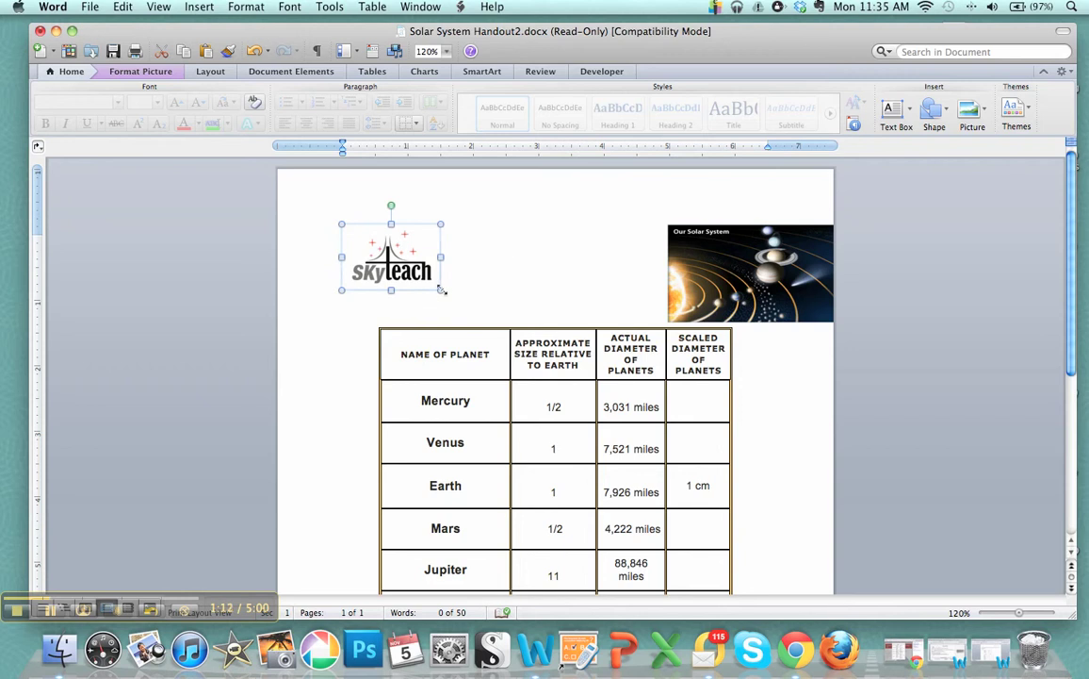
left_click_drag(440, 290, 414, 271)
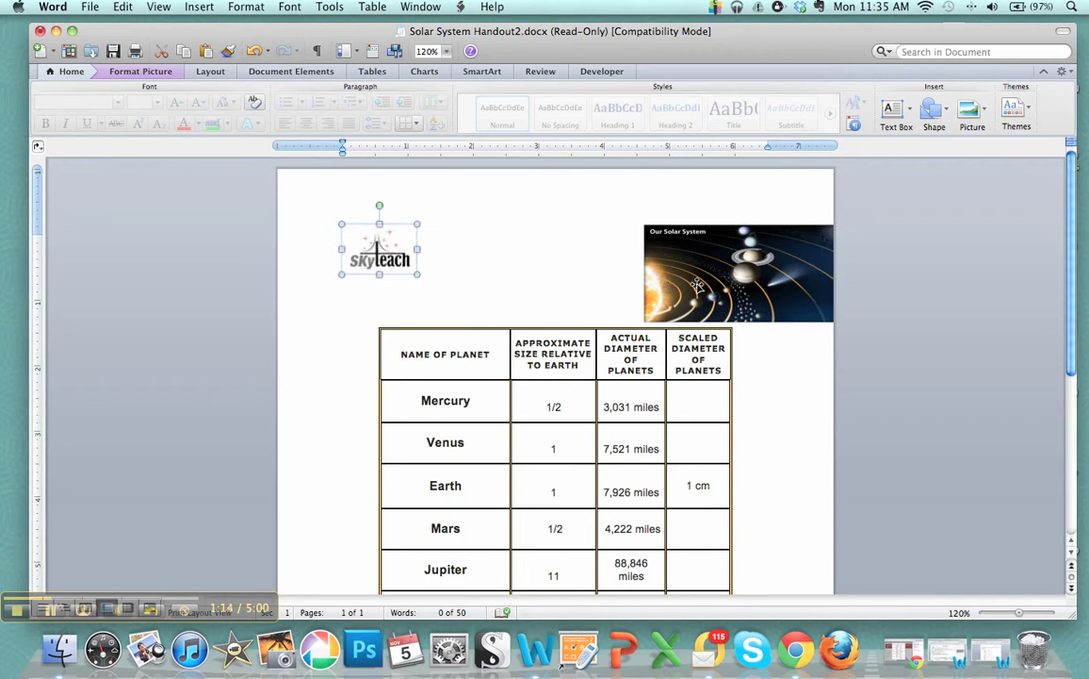
left_click_drag(702, 285, 468, 284)
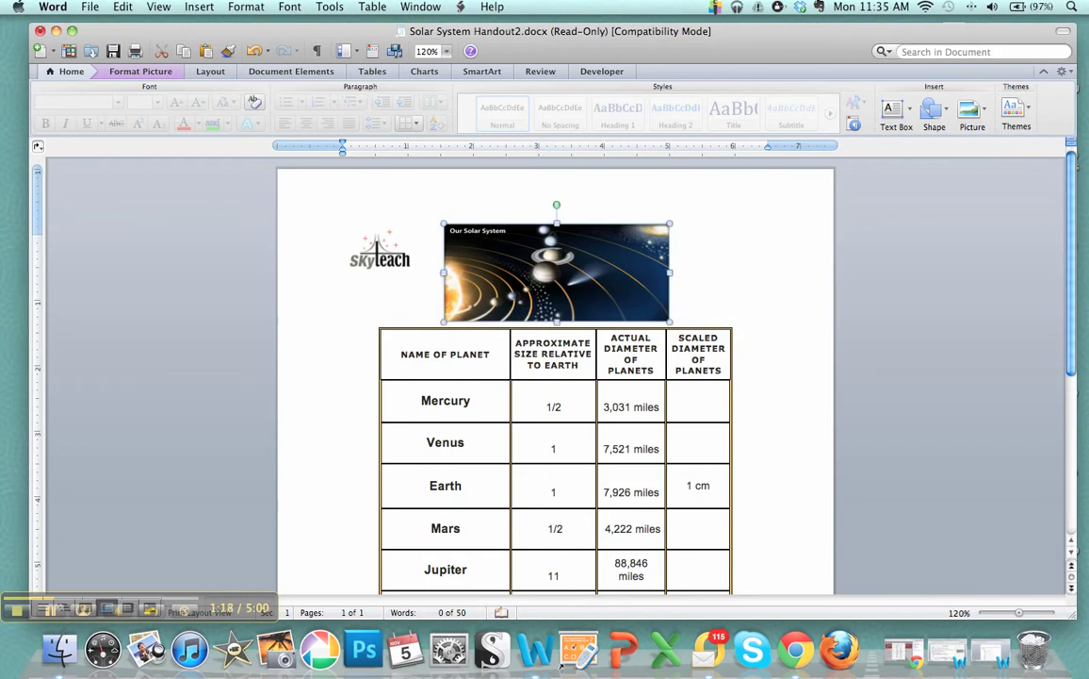
left_click_drag(529, 239, 516, 240)
Step: Draw a top-right text box reading 'Name' followed by an underlined blank
left_click(594, 199)
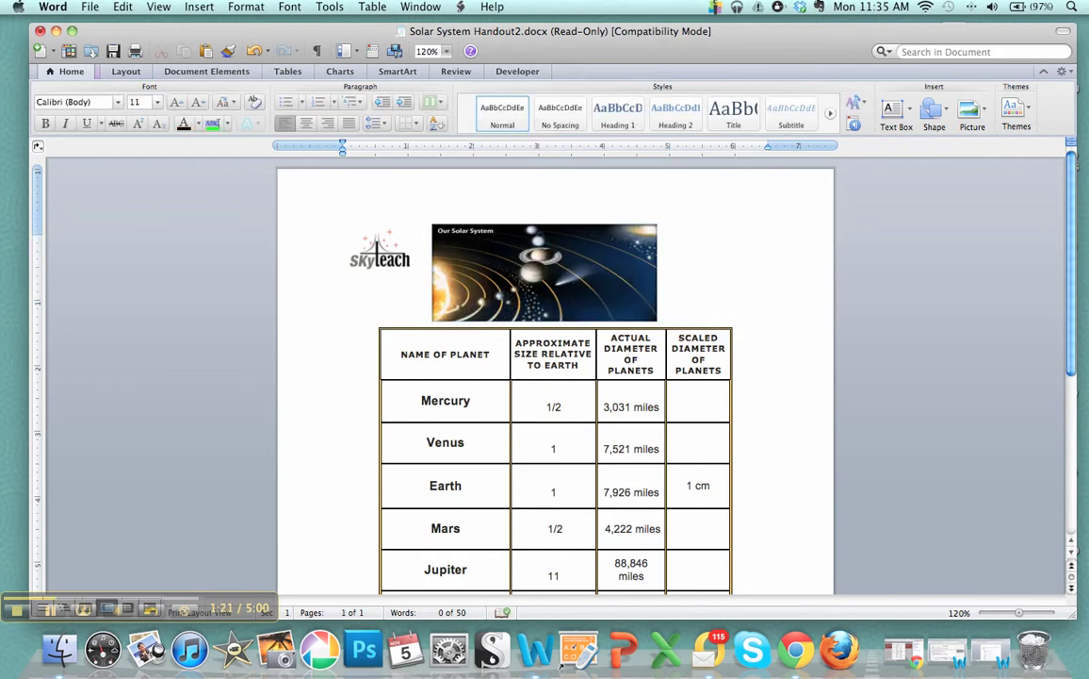
left_click(895, 111)
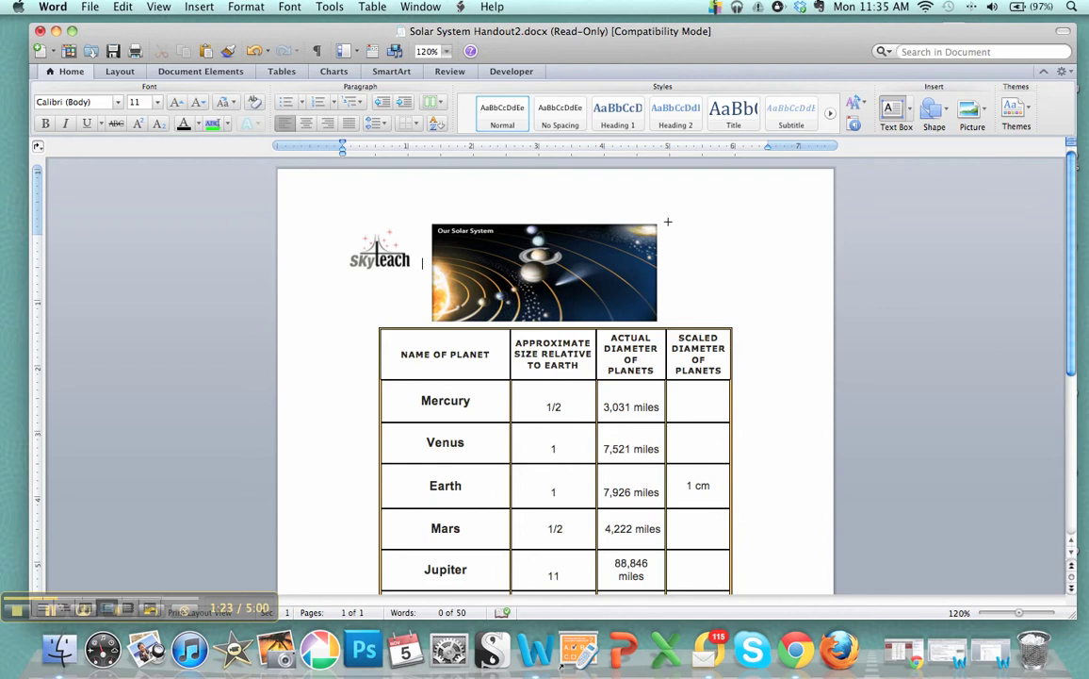
left_click_drag(668, 223, 802, 261)
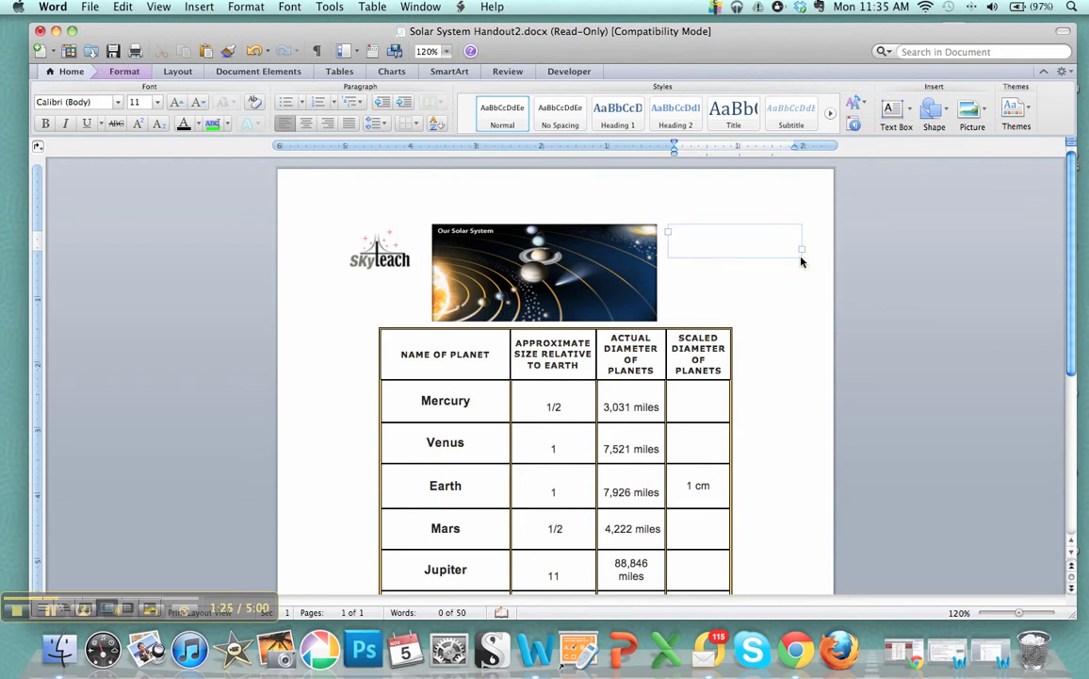
type("Name")
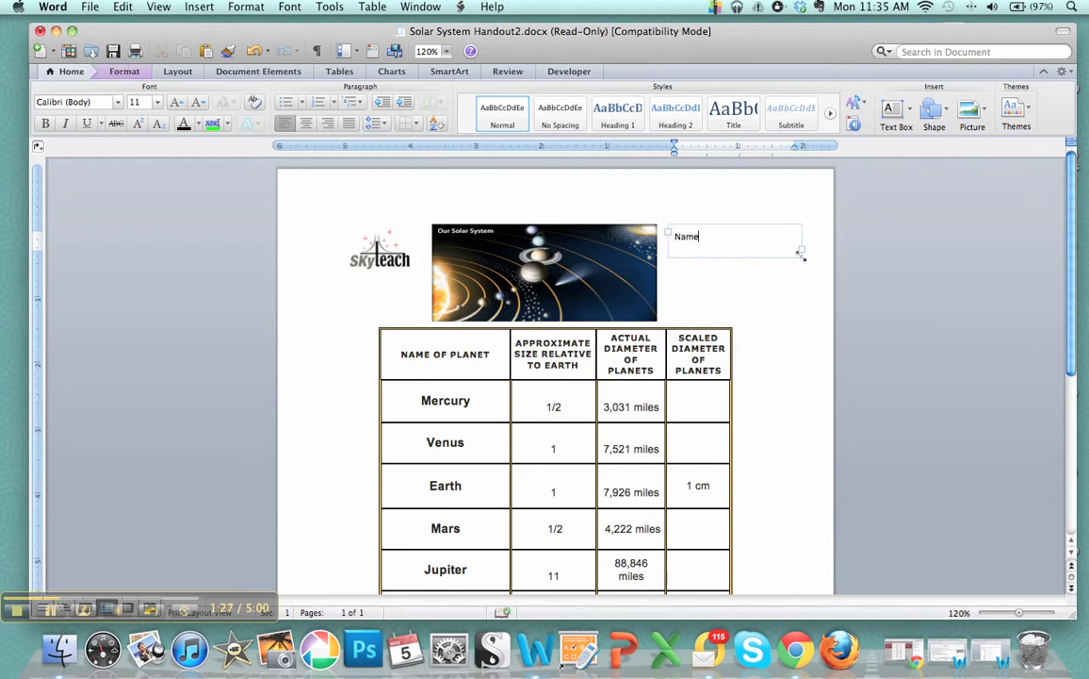
key("super+u")
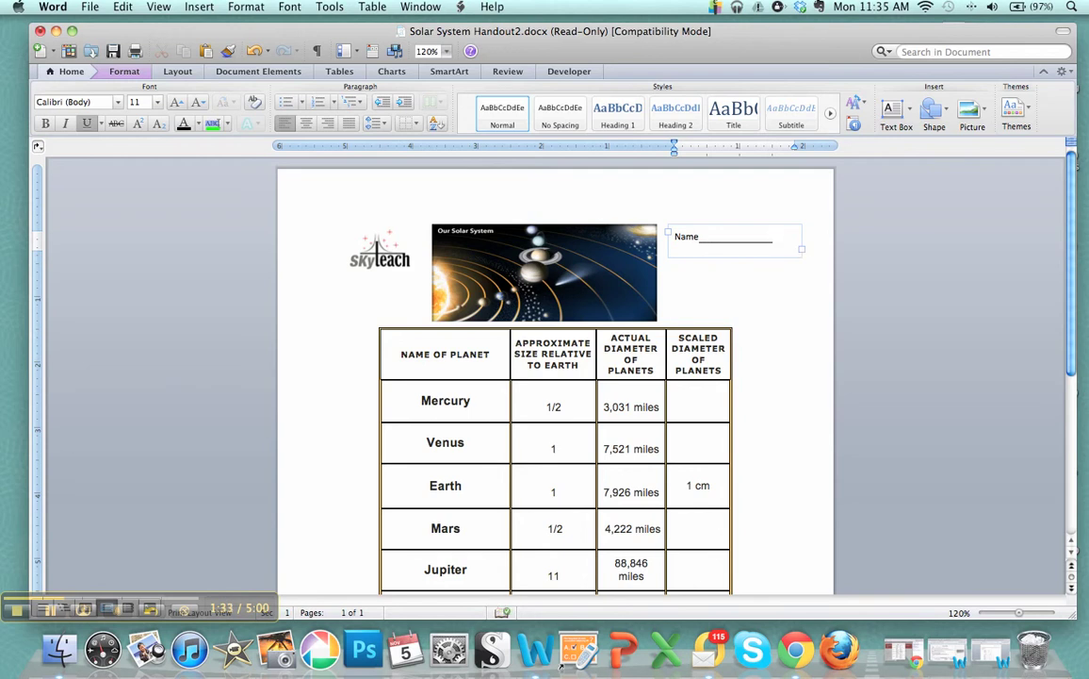
left_click(342, 285)
Step: Add '(miles)' on a new line in the Actual Diameter header
scroll(556, 377, "down", 3)
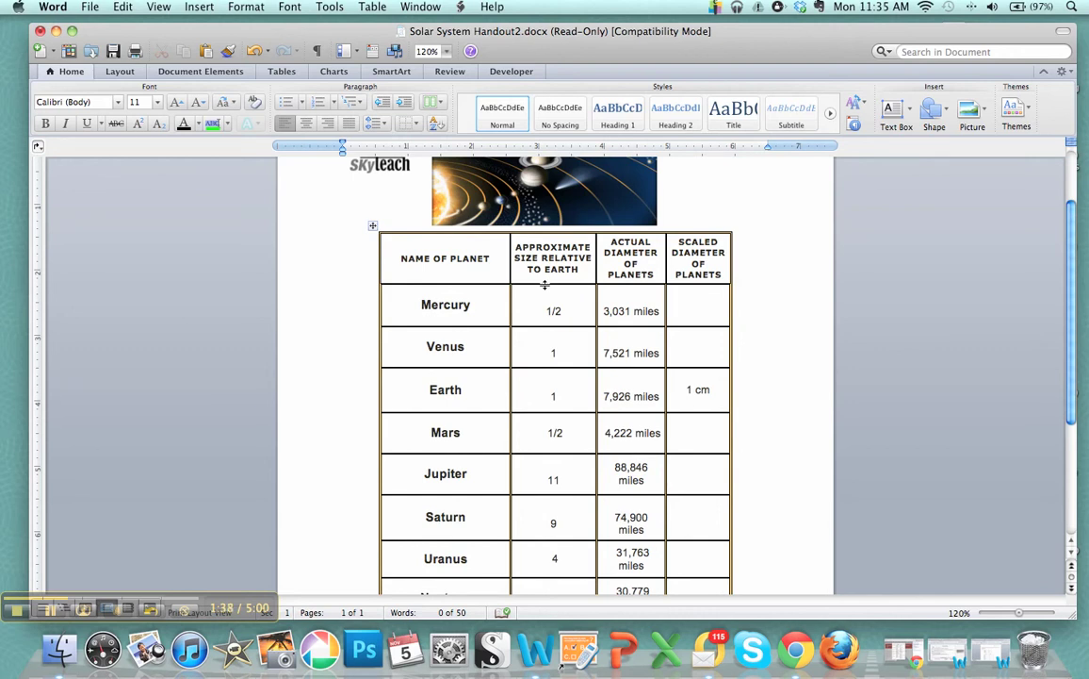
scroll(550, 284, "down", 1)
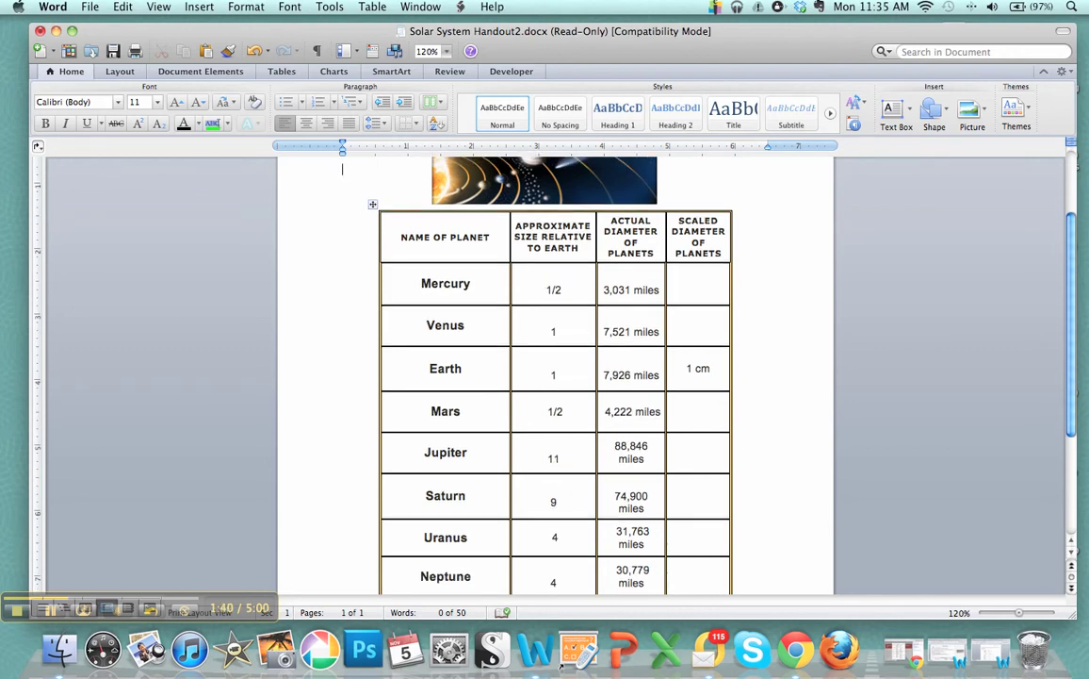
key("Return")
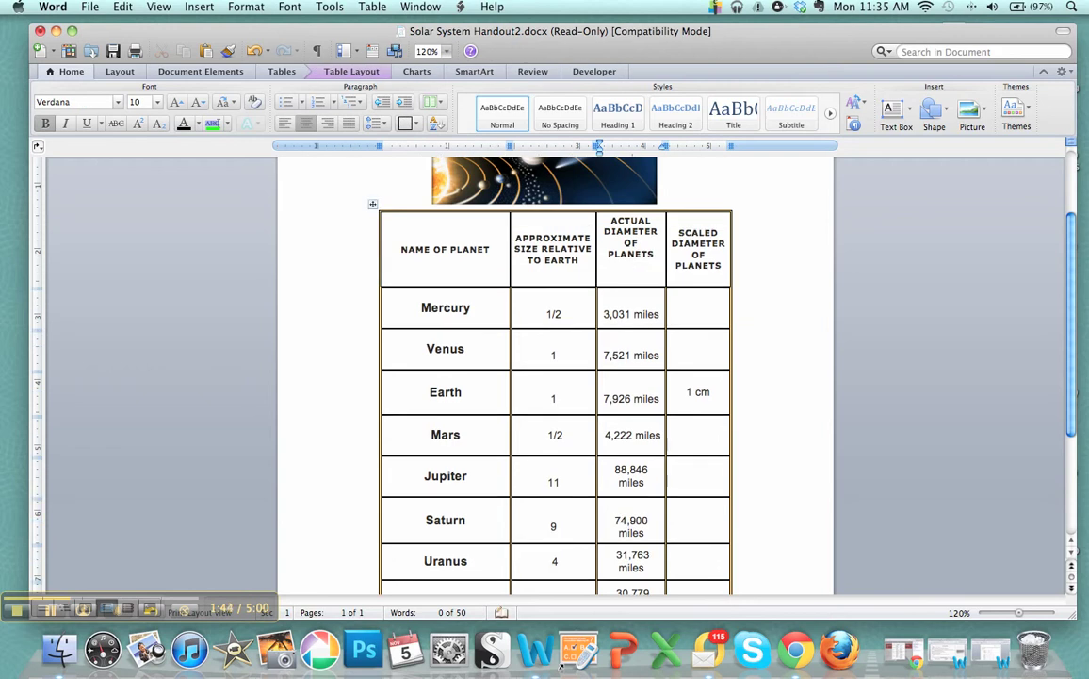
type("(miles)")
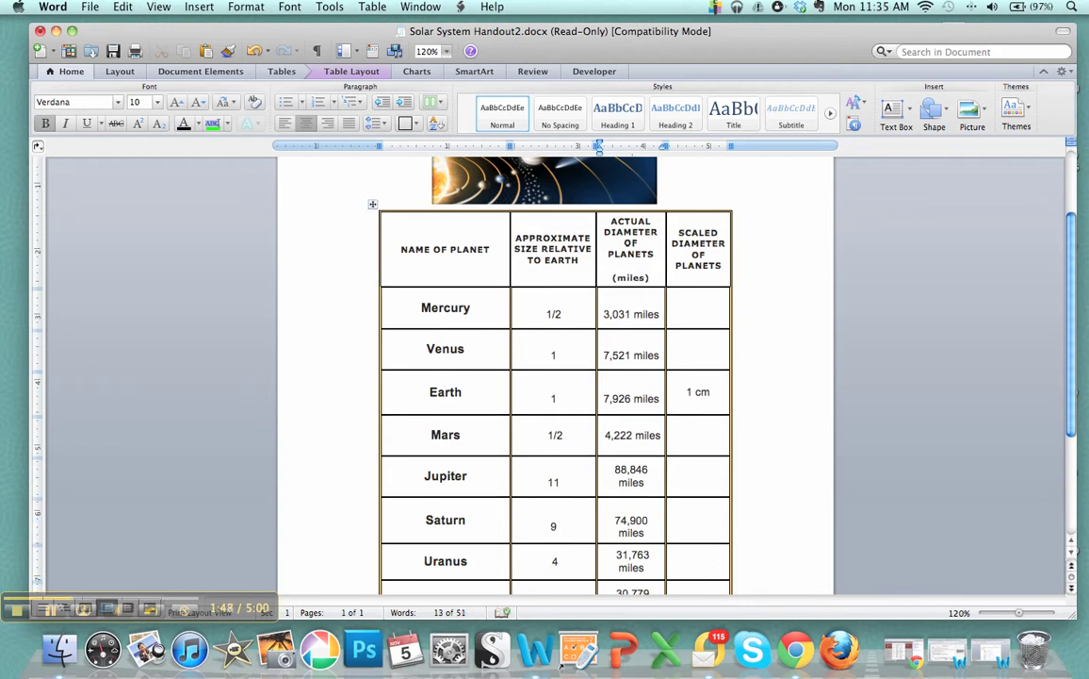
Step: Delete the word 'miles' from the Mercury, Venus, Earth and Mars diameters
left_click_drag(634, 314, 647, 314)
key("BackSpace")
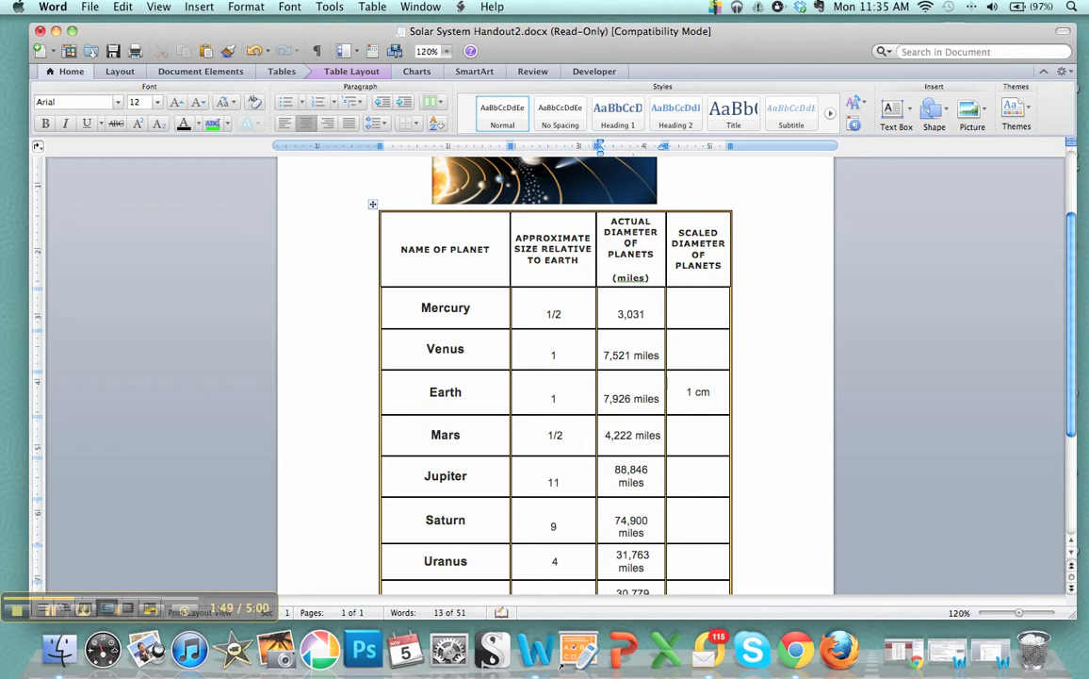
left_click_drag(634, 356, 659, 355)
key("BackSpace")
left_click_drag(633, 399, 660, 398)
key("BackSpace")
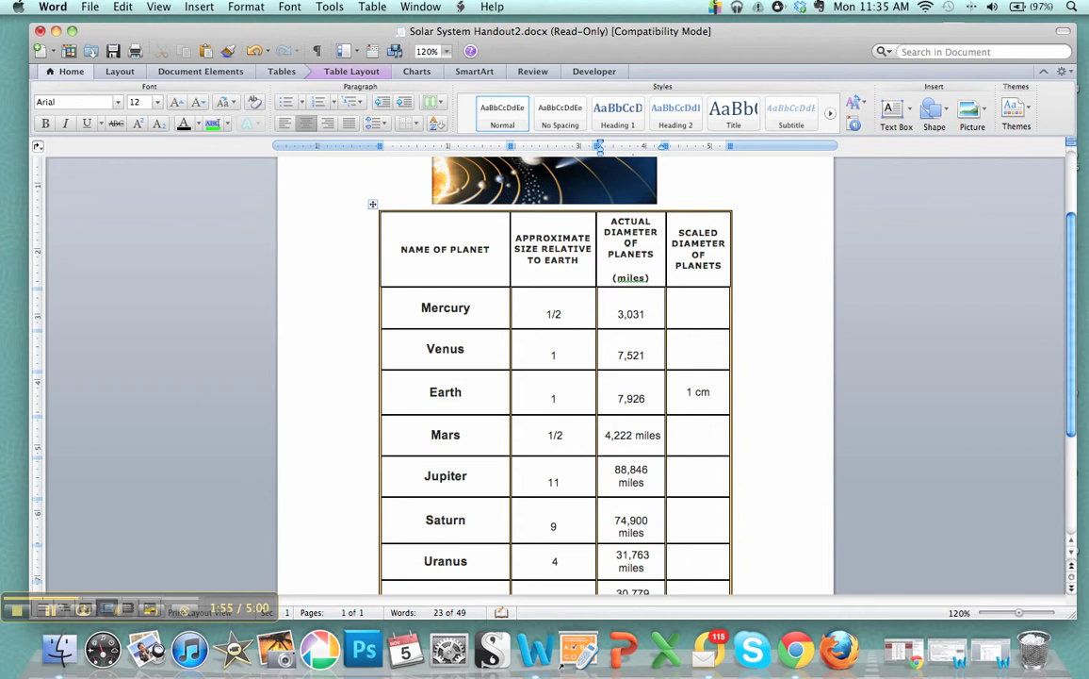
left_click_drag(633, 436, 662, 436)
key("BackSpace")
Step: Clear the Saturn (74,900 miles) and Earth (7,926) diameter cells
scroll(646, 418, "down", 3)
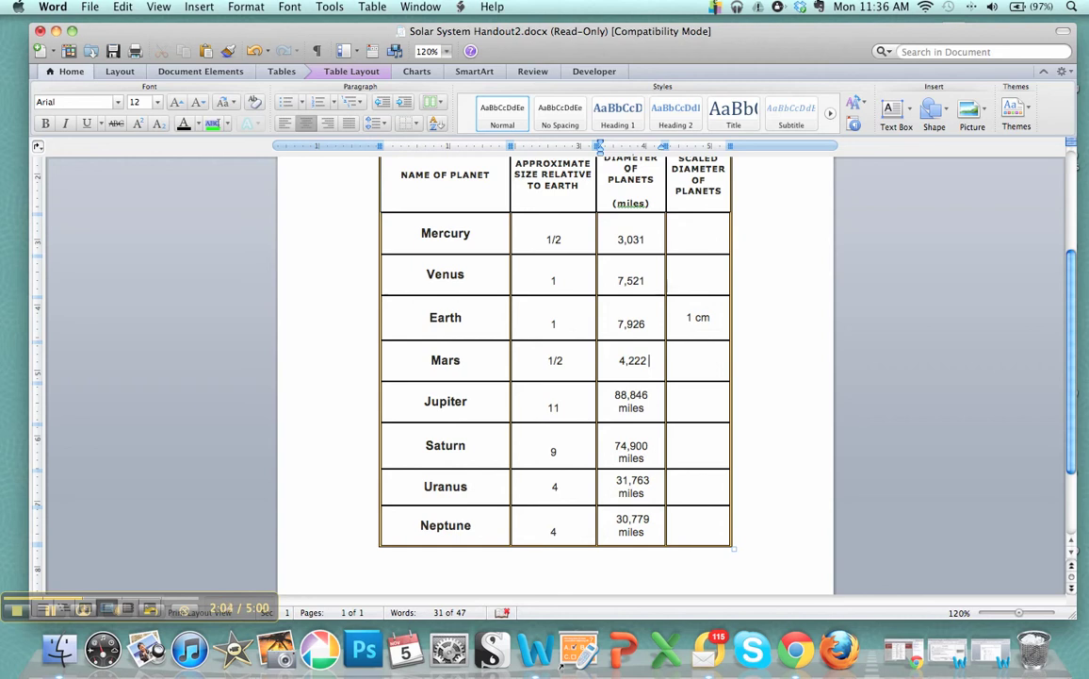
key("shift+Down")
key("shift+Down")
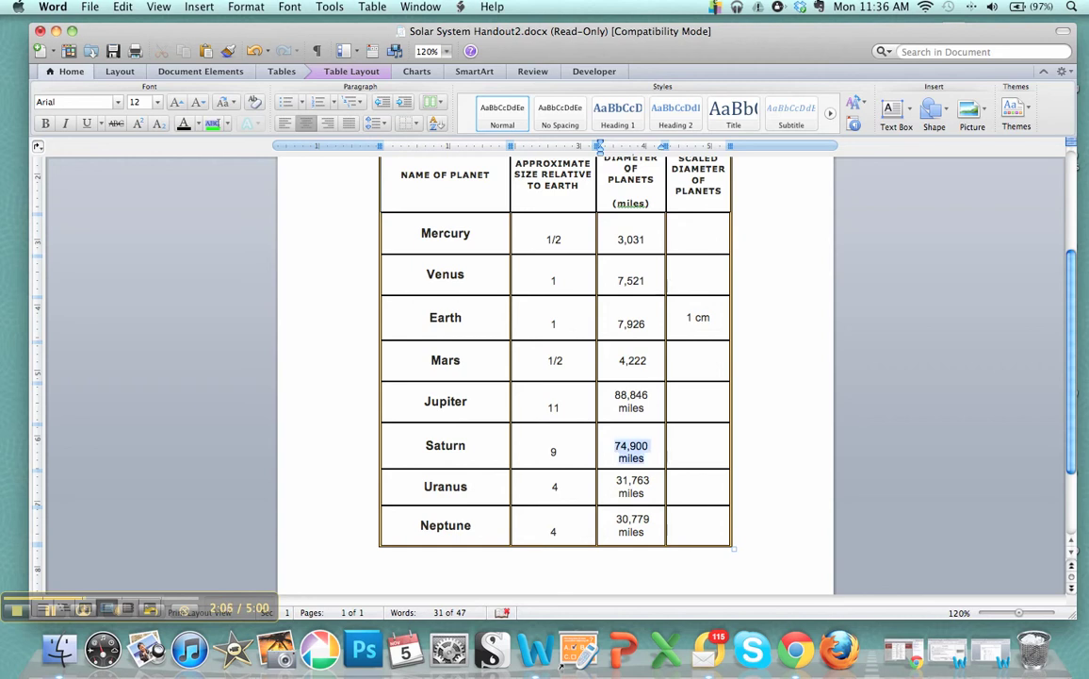
key("BackSpace")
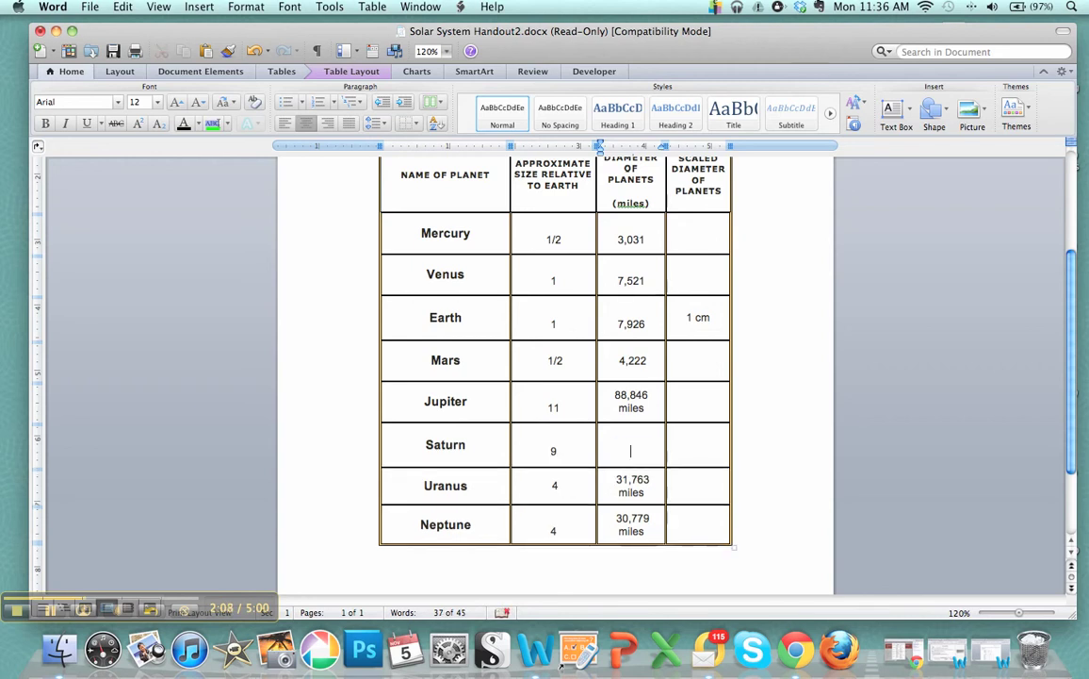
double_click(631, 324)
key("BackSpace")
scroll(629, 556, "down", 3)
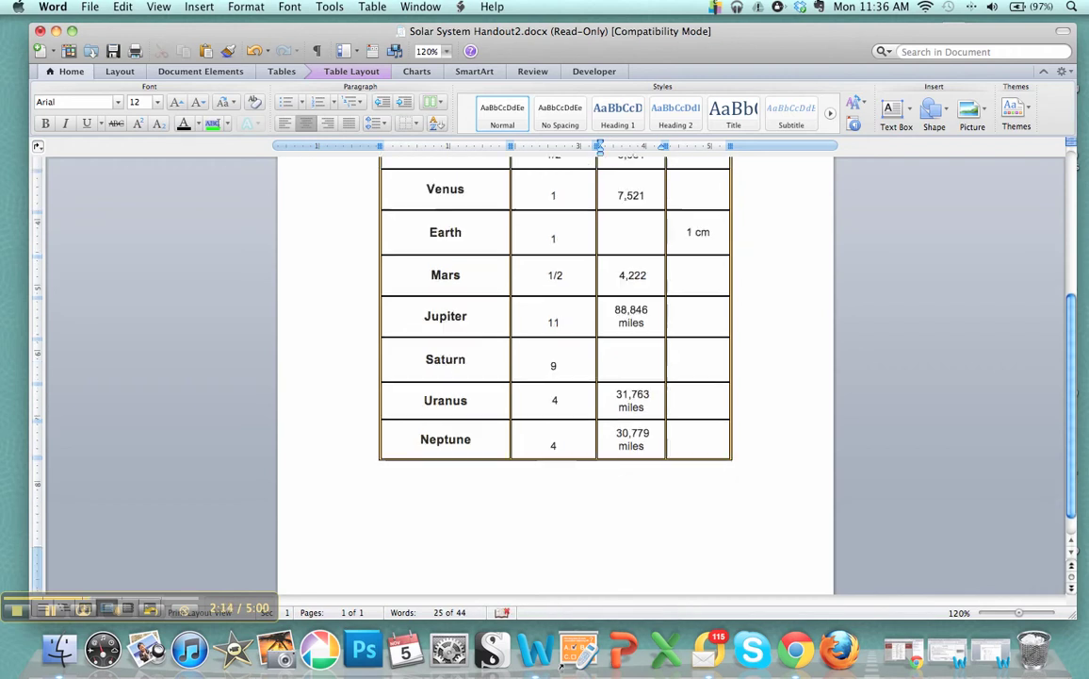
scroll(631, 558, "up", 8)
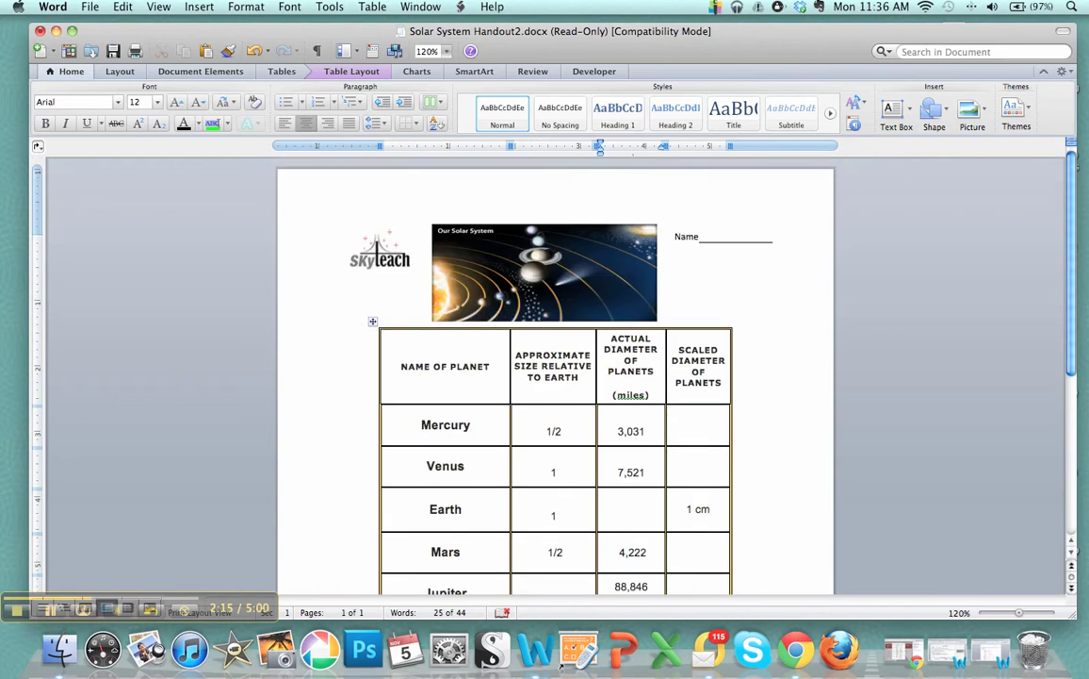
scroll(631, 556, "down", 5)
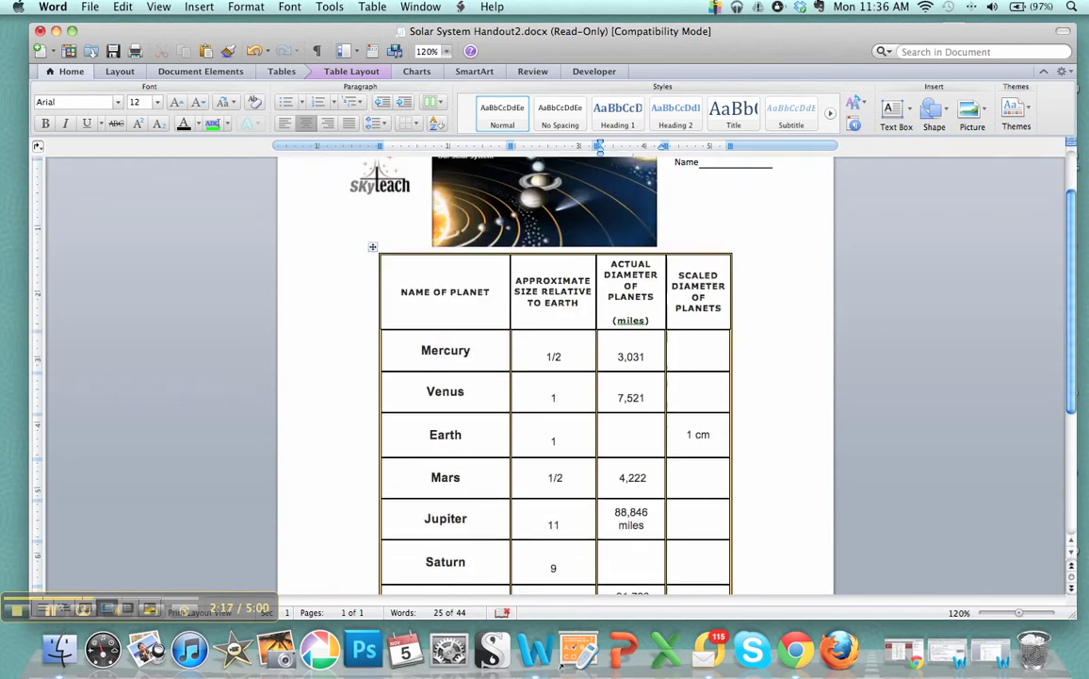
scroll(632, 556, "up", 5)
Step: Add a new 'I can' line above the planet table
left_click(671, 311)
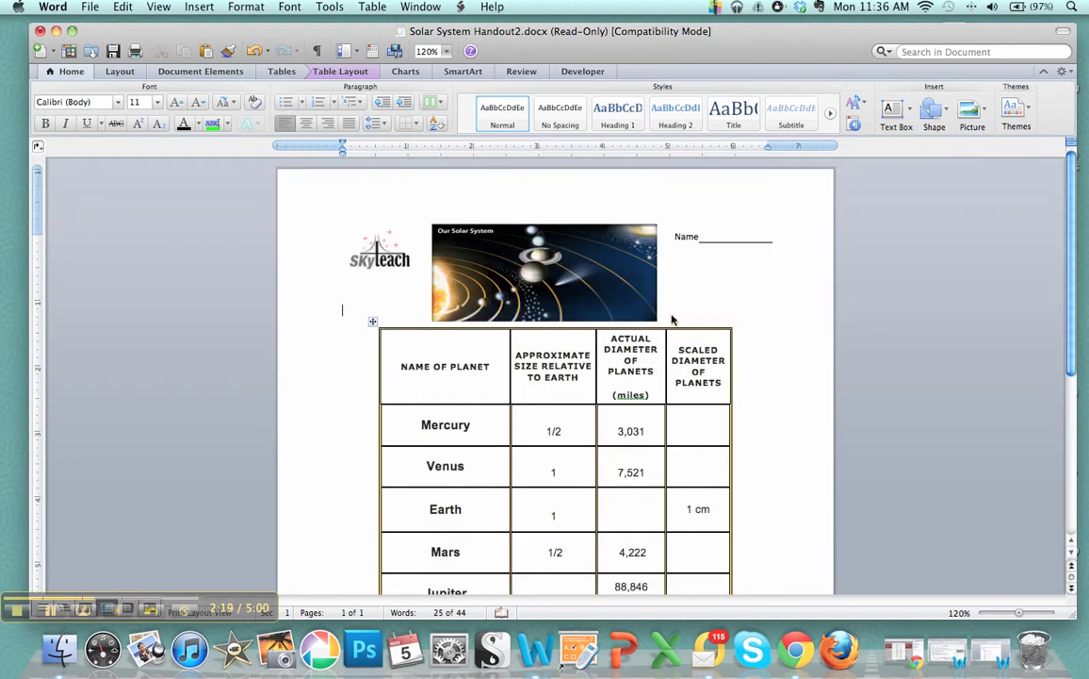
key("Return")
key("Return")
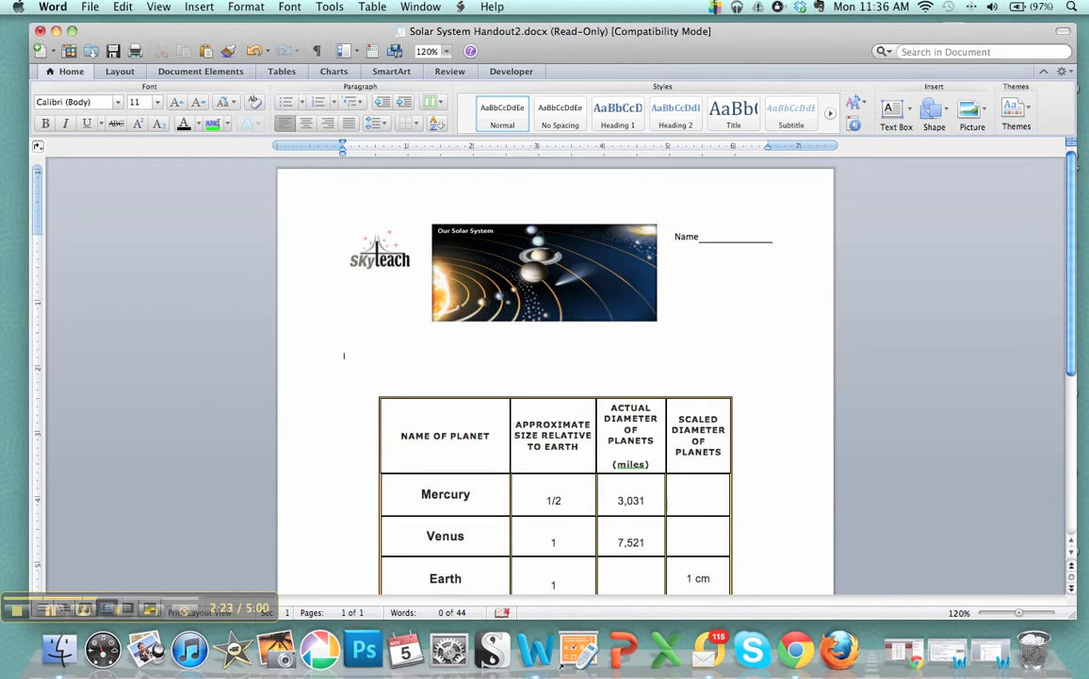
type("I can")
Step: Select the lesson plan's objective about comparing planet sizes to Earth, then return to the handout
left_click(990, 653)
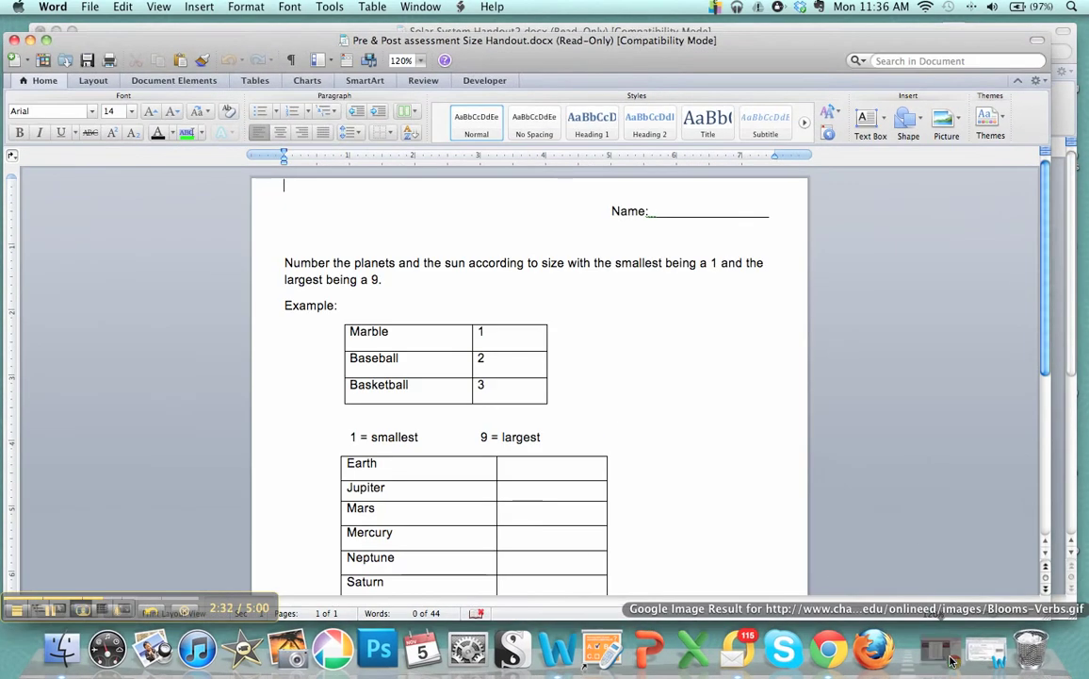
left_click(966, 650)
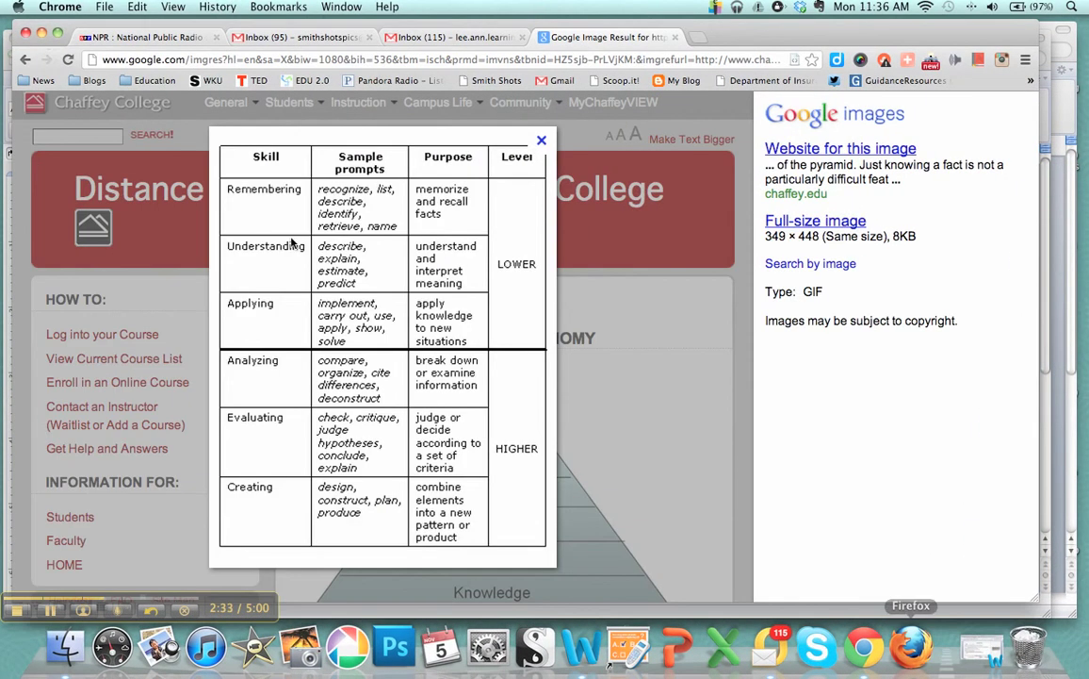
left_click(41, 33)
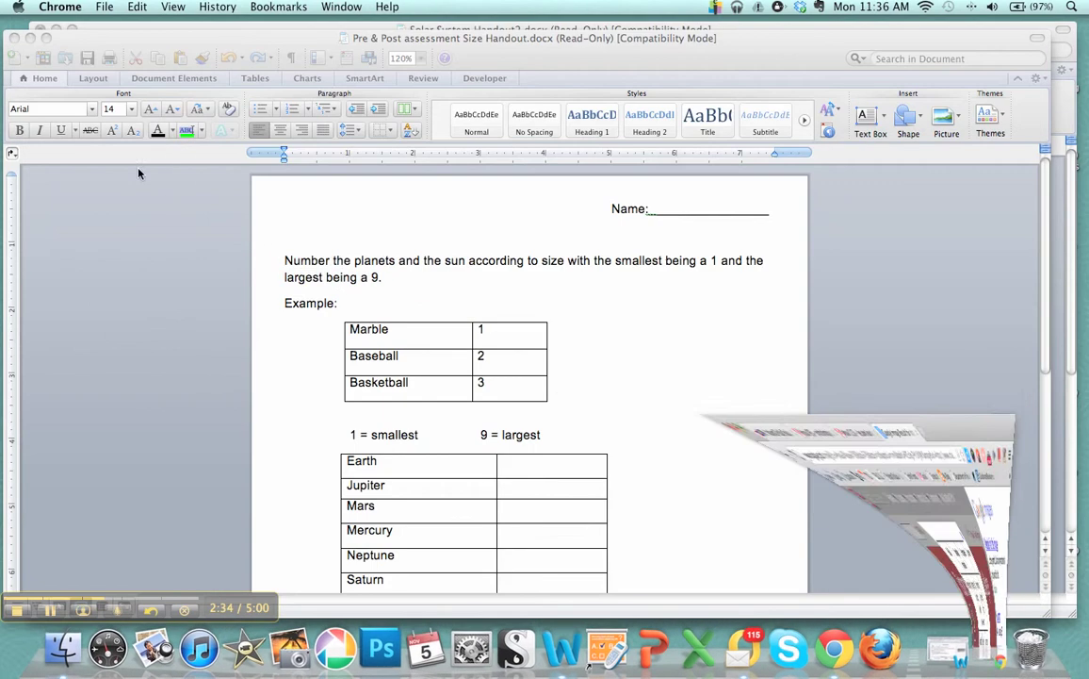
left_click(945, 660)
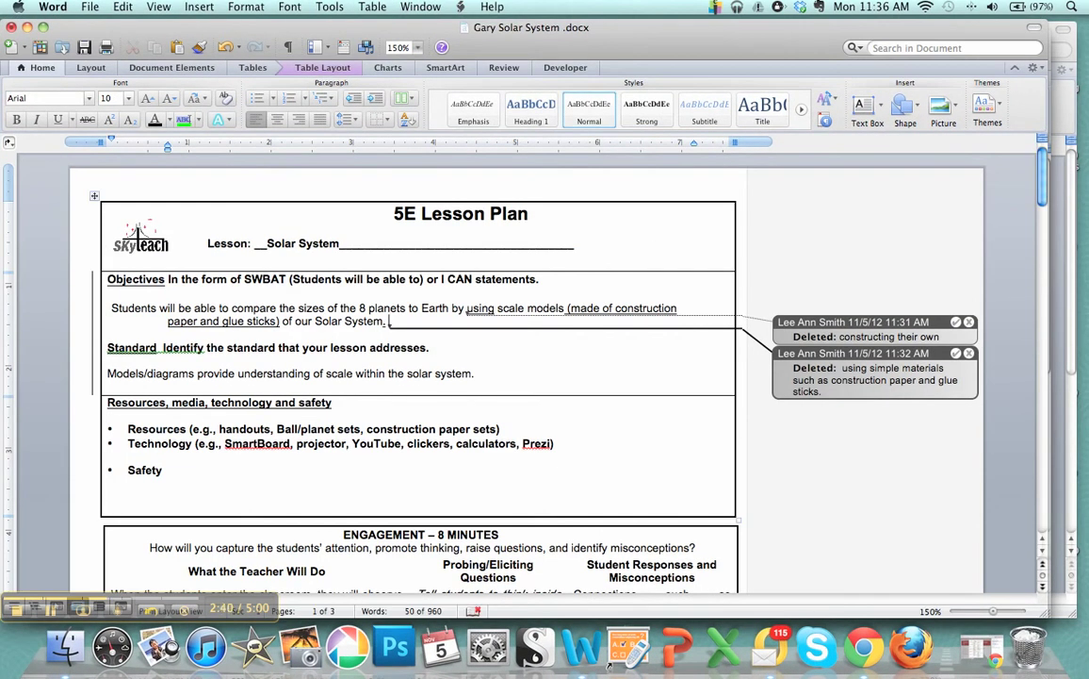
left_click_drag(231, 308, 450, 310)
key("super+c")
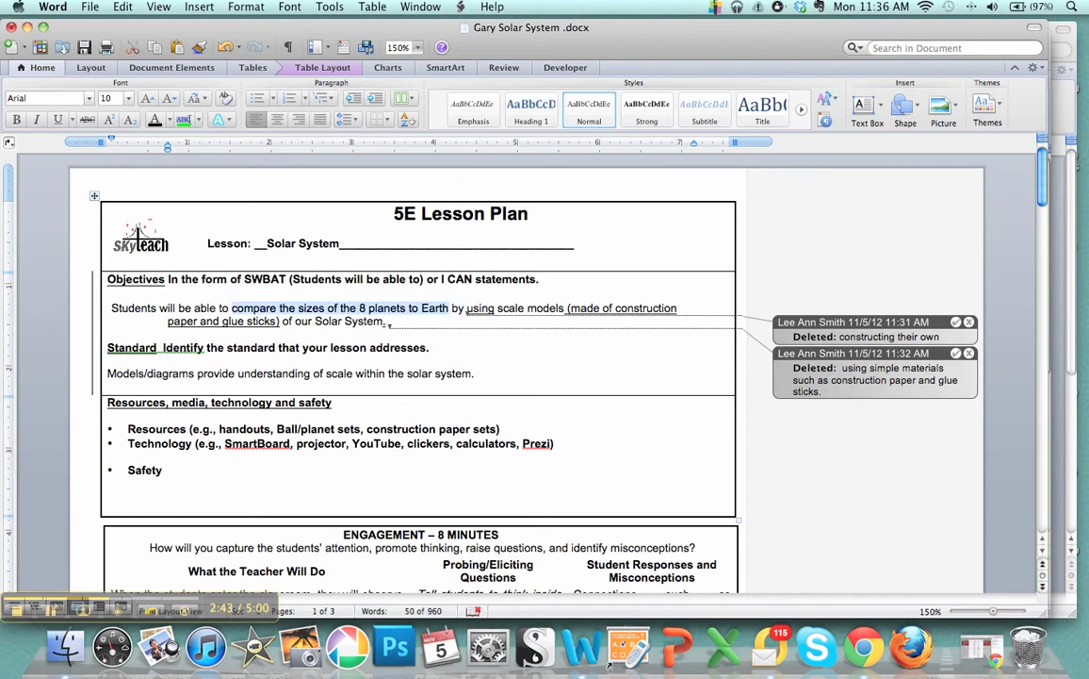
left_click(28, 28)
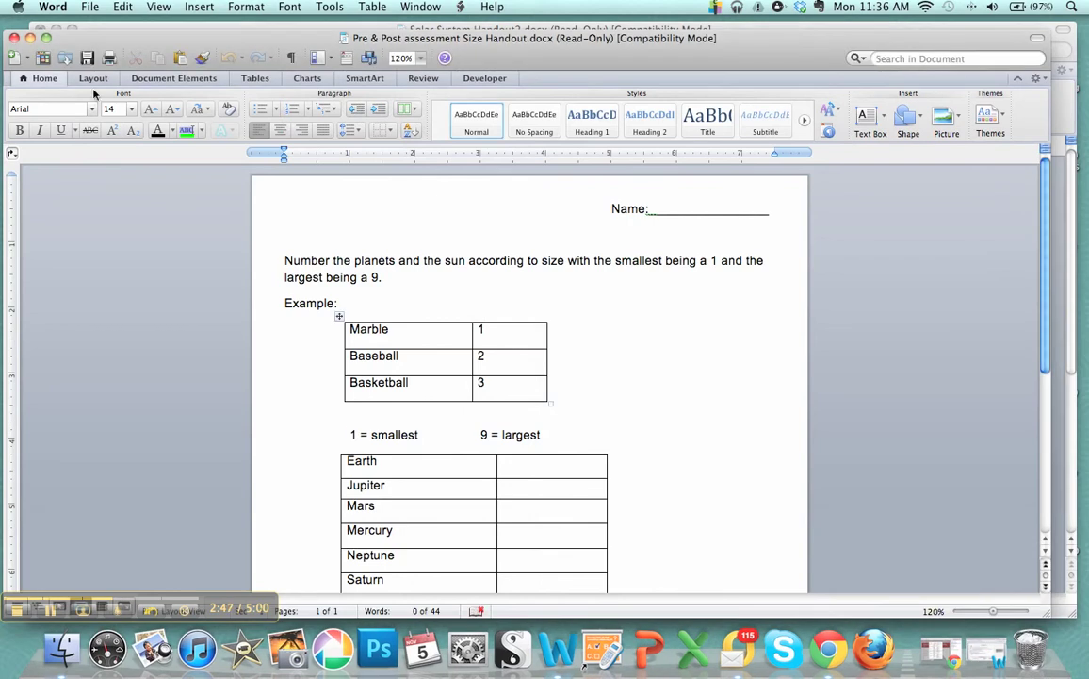
left_click(31, 38)
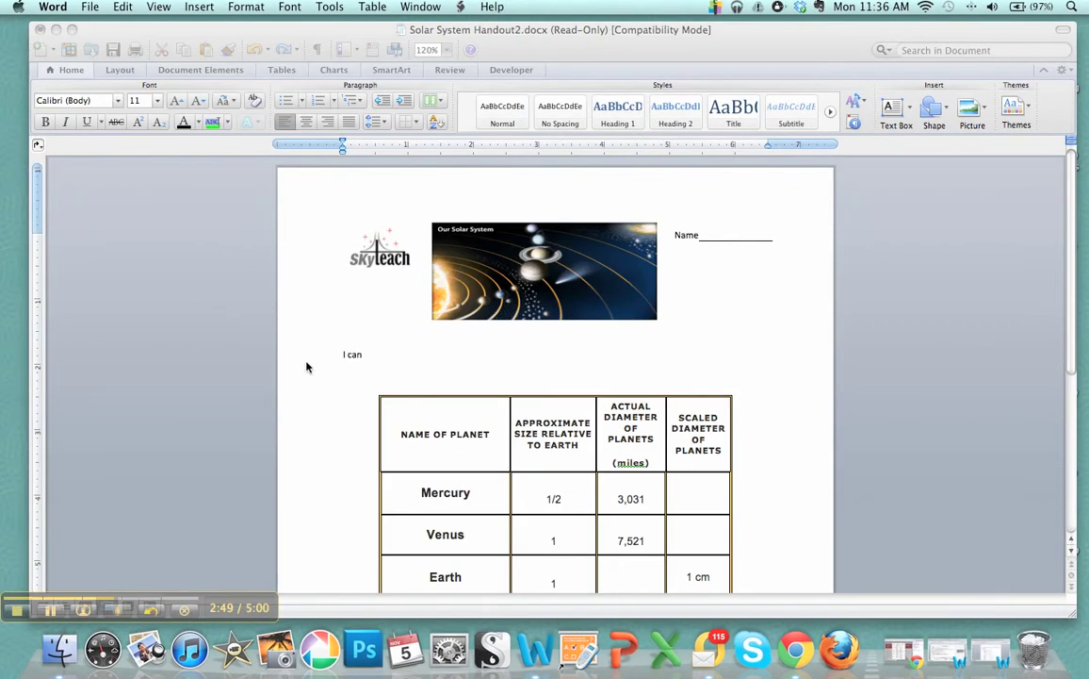
Step: Paste the objective after 'I can' and replace '8 planets' with an underscore blank
left_click(367, 354)
key("super+v")
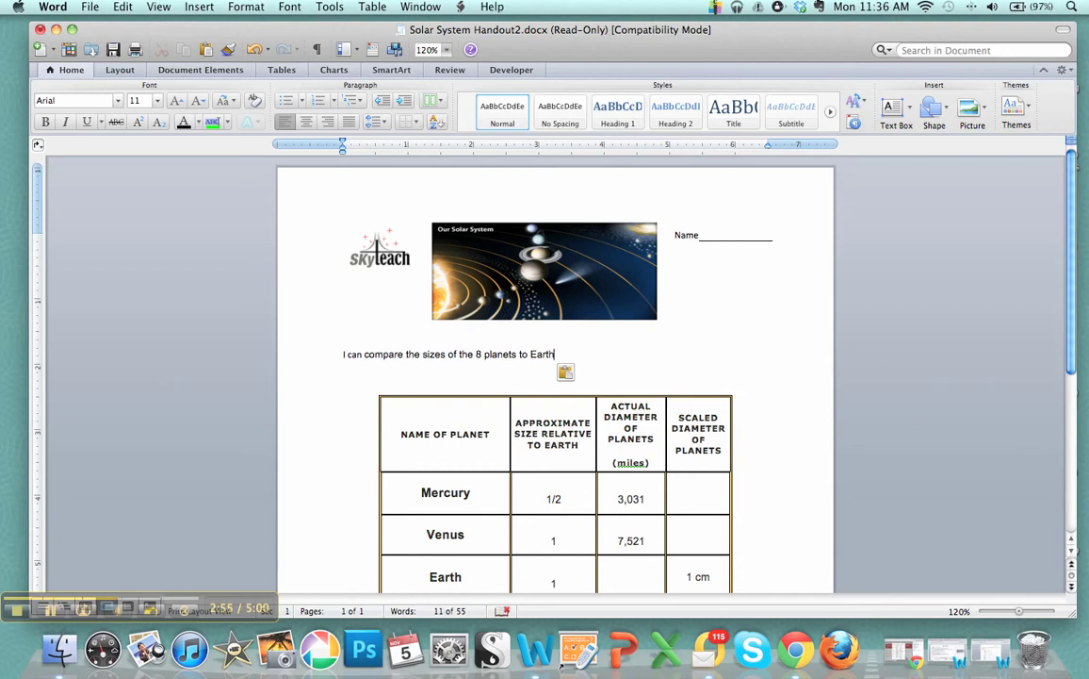
left_click_drag(476, 355, 512, 356)
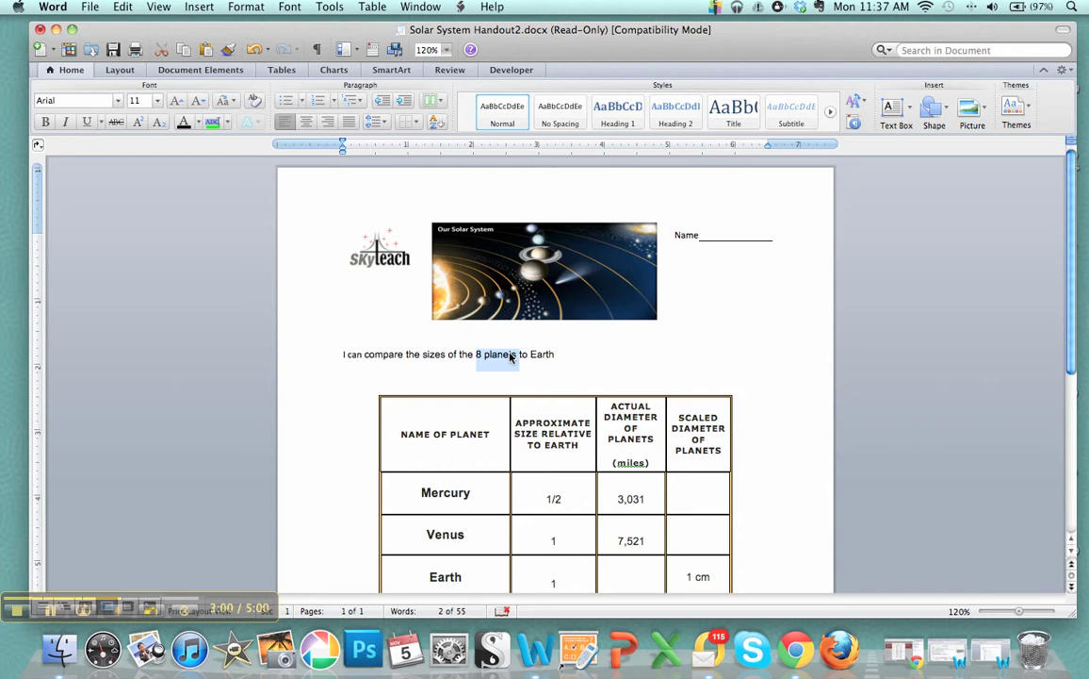
key("super+u")
key("BackSpace")
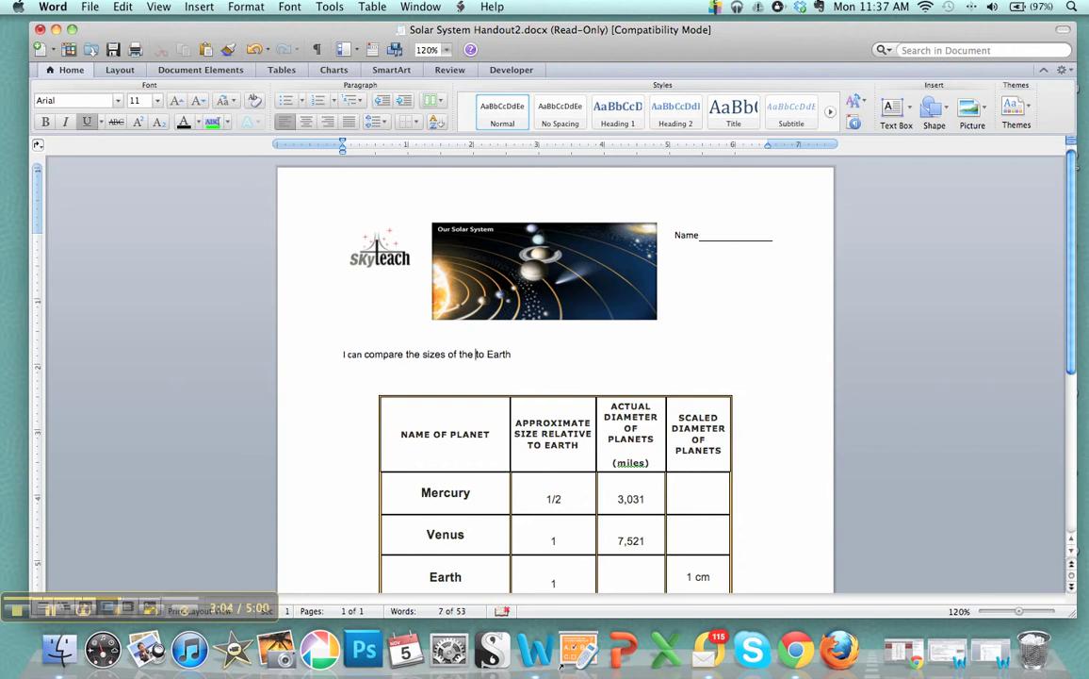
key("super+u")
key("Tab")
key("BackSpace")
type("________")
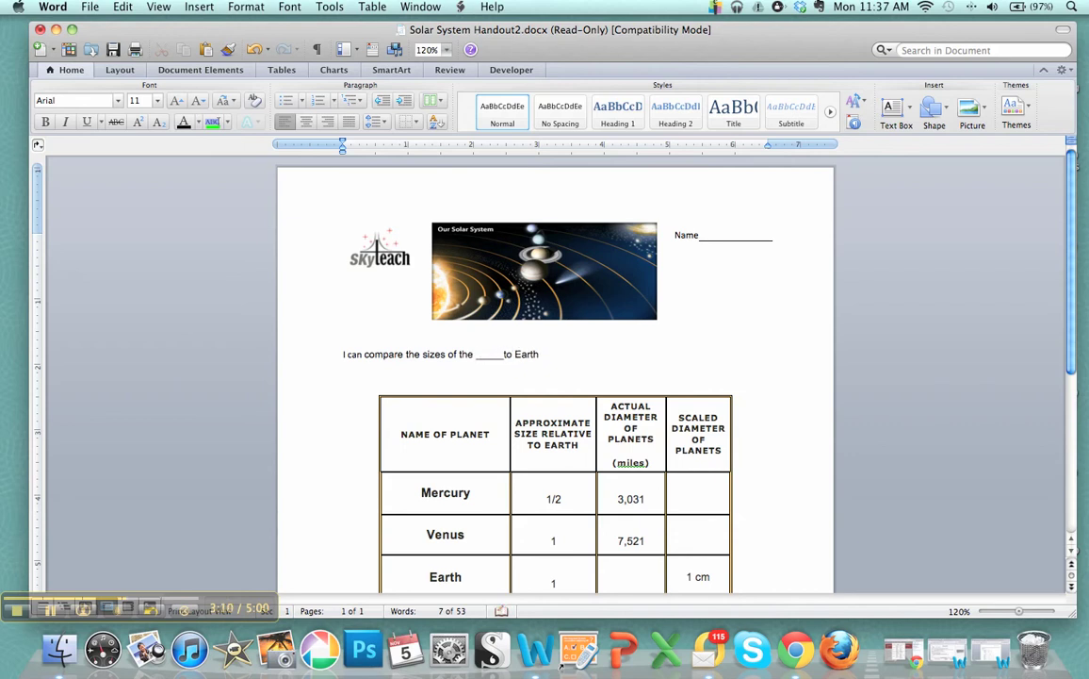
Step: End the sentence with 'using', an underlined blank and a period, then start a new line
key("End")
type("using")
key("super+u")
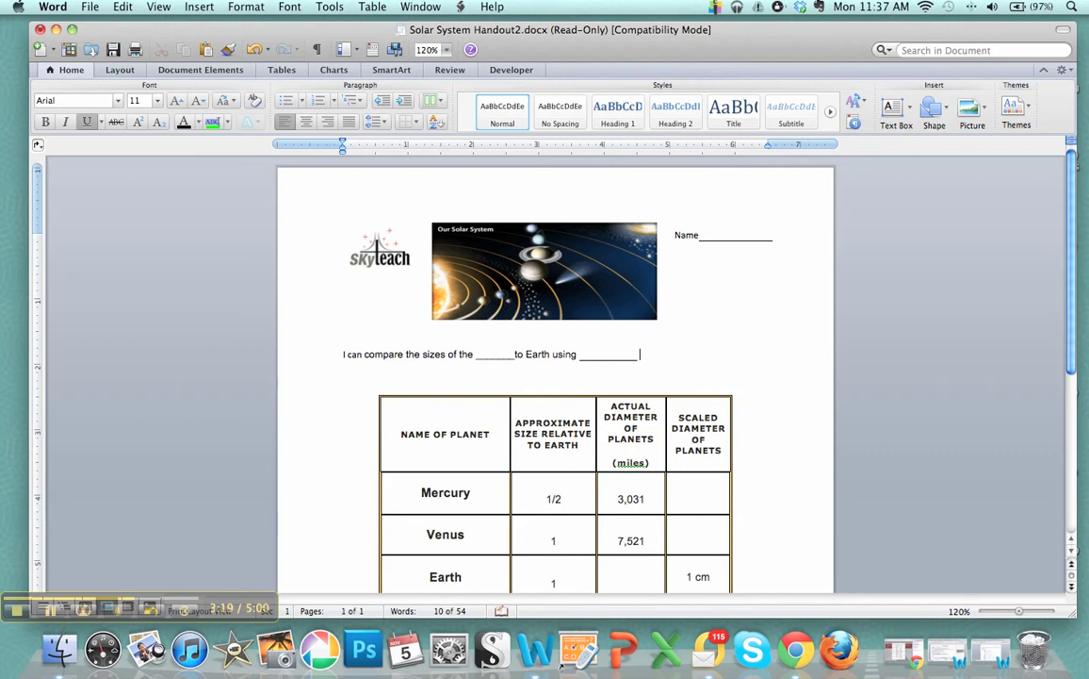
key("super+u")
key("super+u")
key("super+u")
type(".")
key("Return")
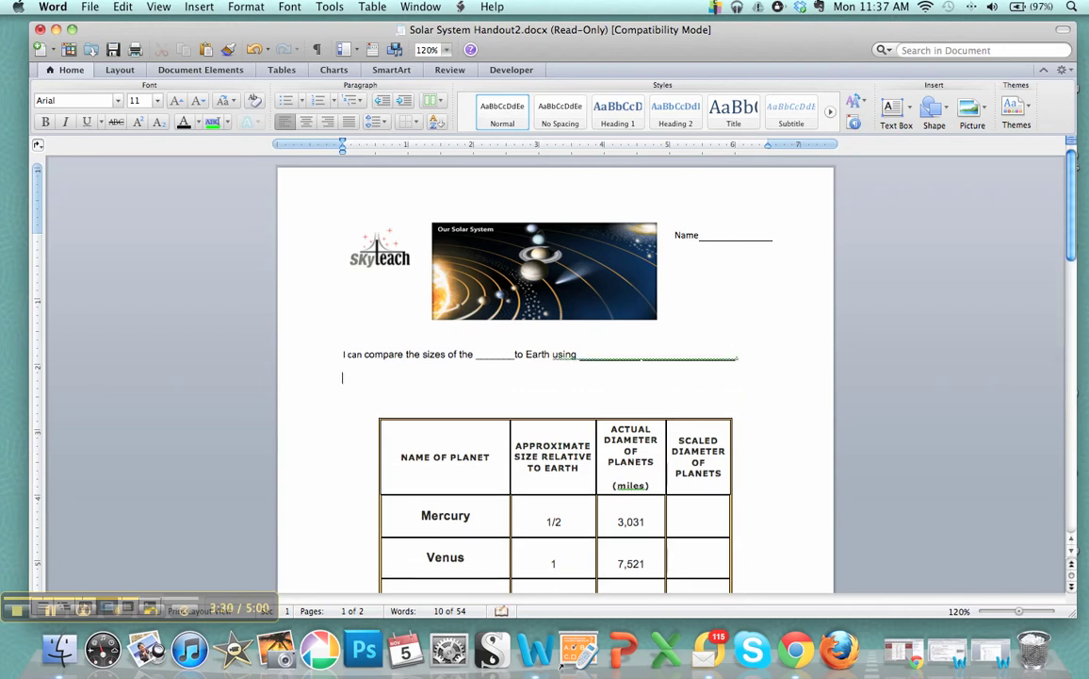
left_click(339, 357)
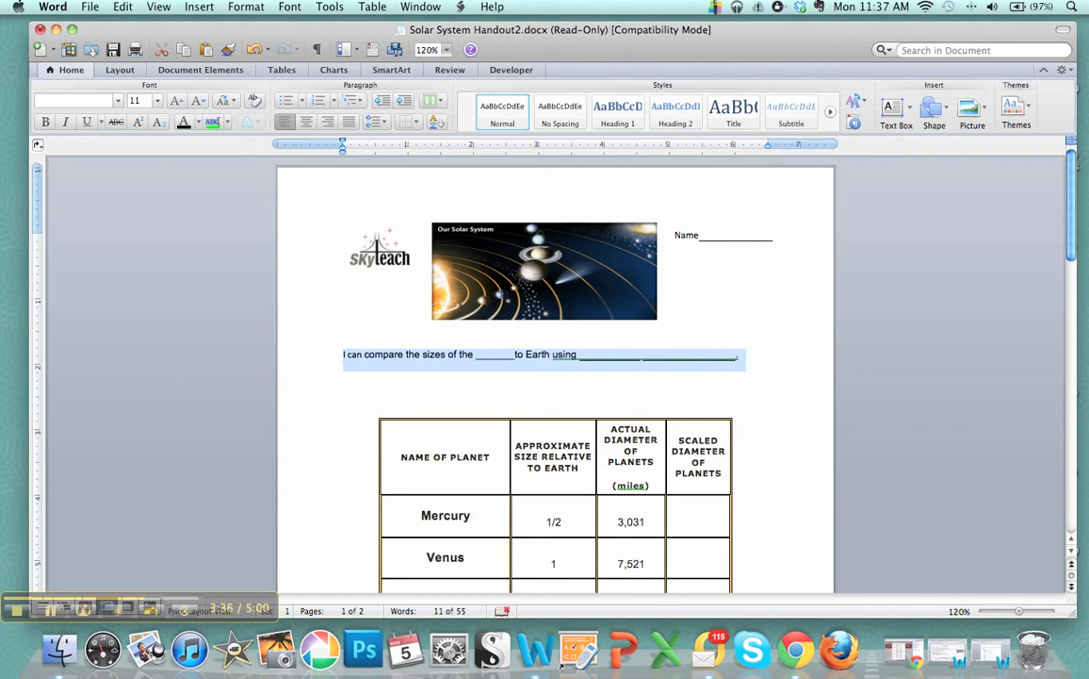
Step: Add '(cm)' on a new line in the Scaled Diameter header
left_click(342, 400)
scroll(556, 377, "down", 2)
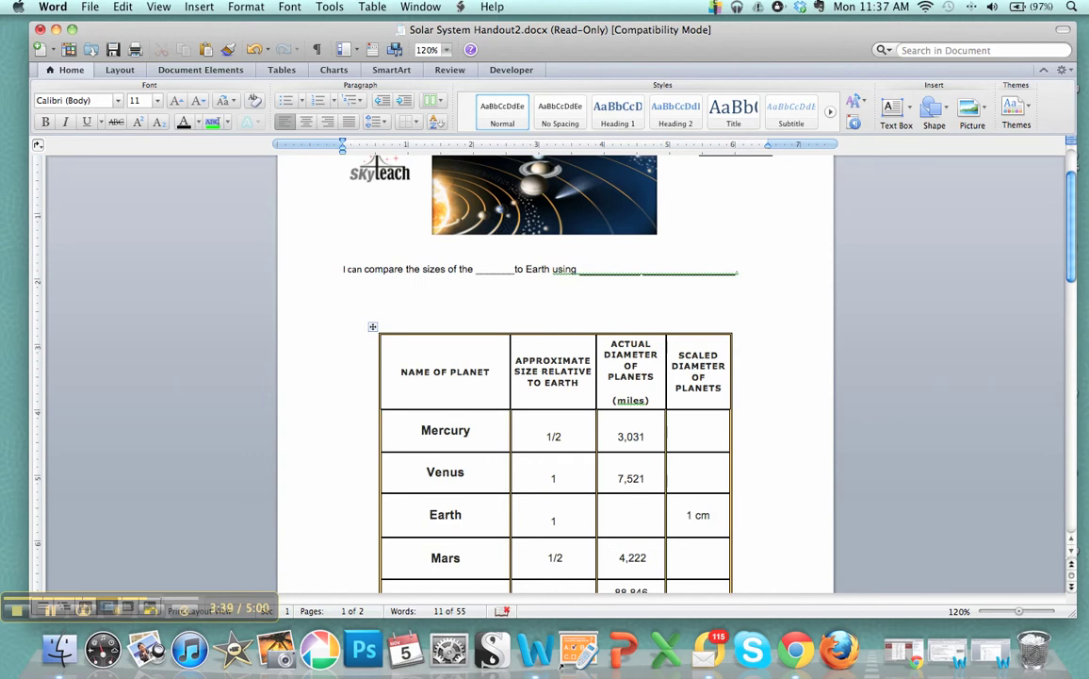
left_click(722, 388)
key("Return")
type("(")
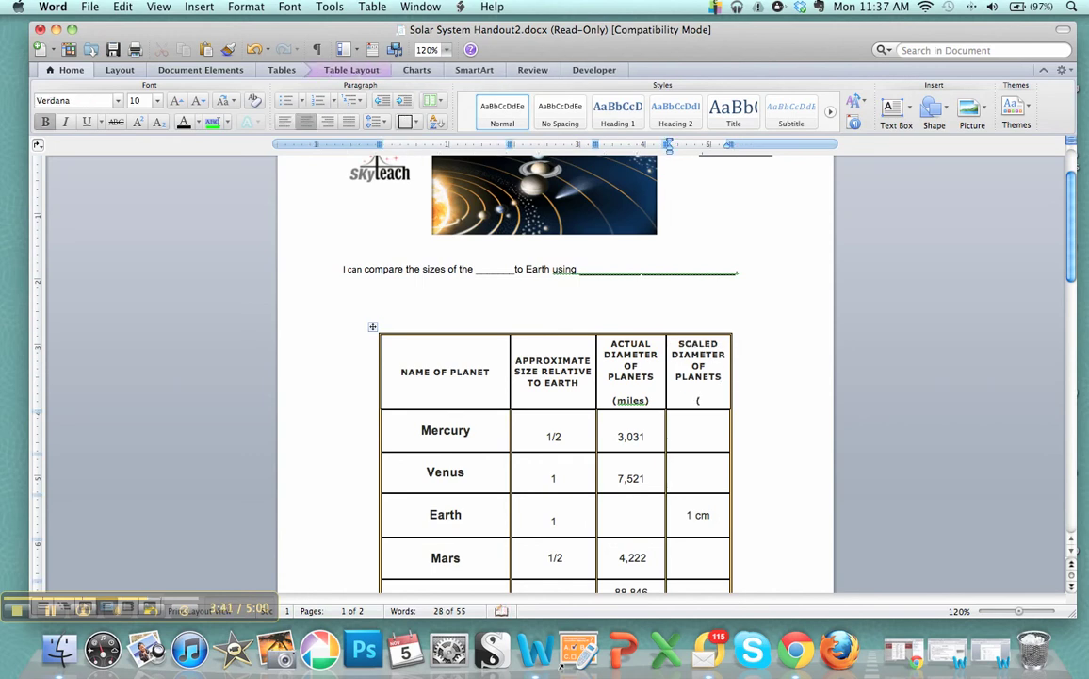
type("cm)")
Step: Delete the 1/2 value from Mercury's size cell
scroll(556, 377, "down", 5)
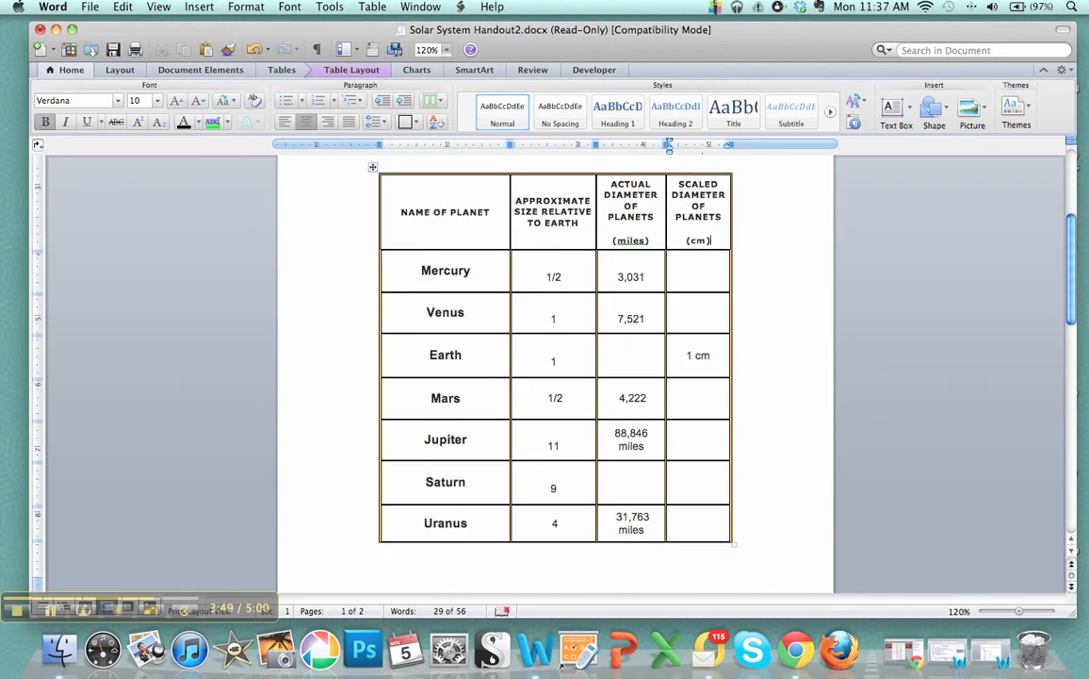
left_click_drag(546, 276, 562, 276)
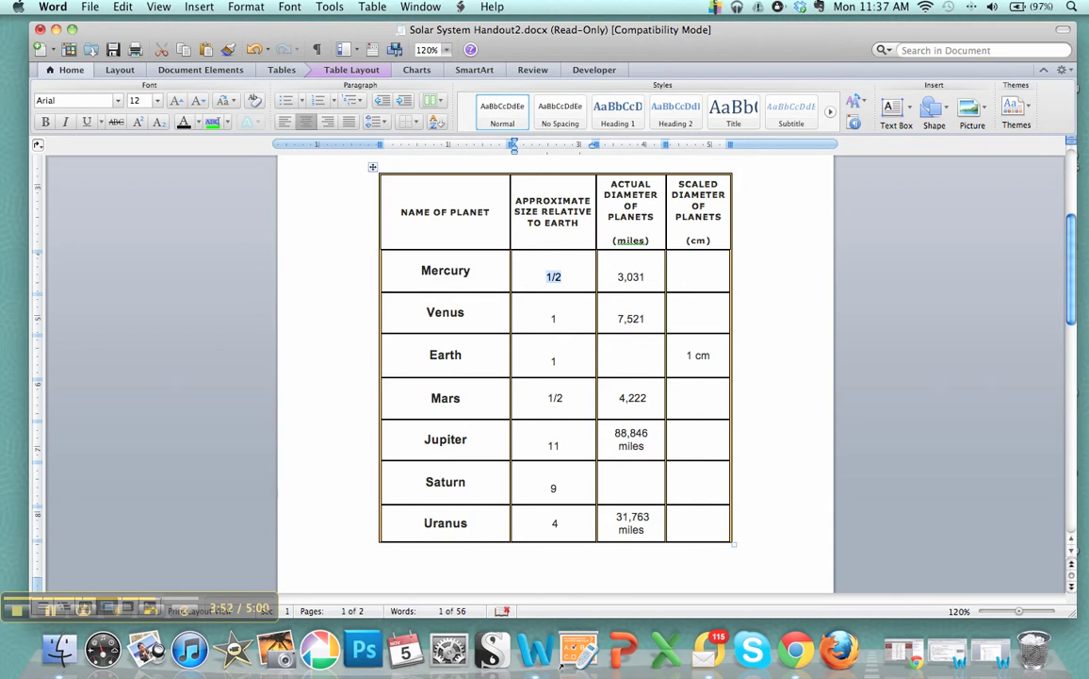
key("BackSpace")
scroll(555, 358, "up", 2)
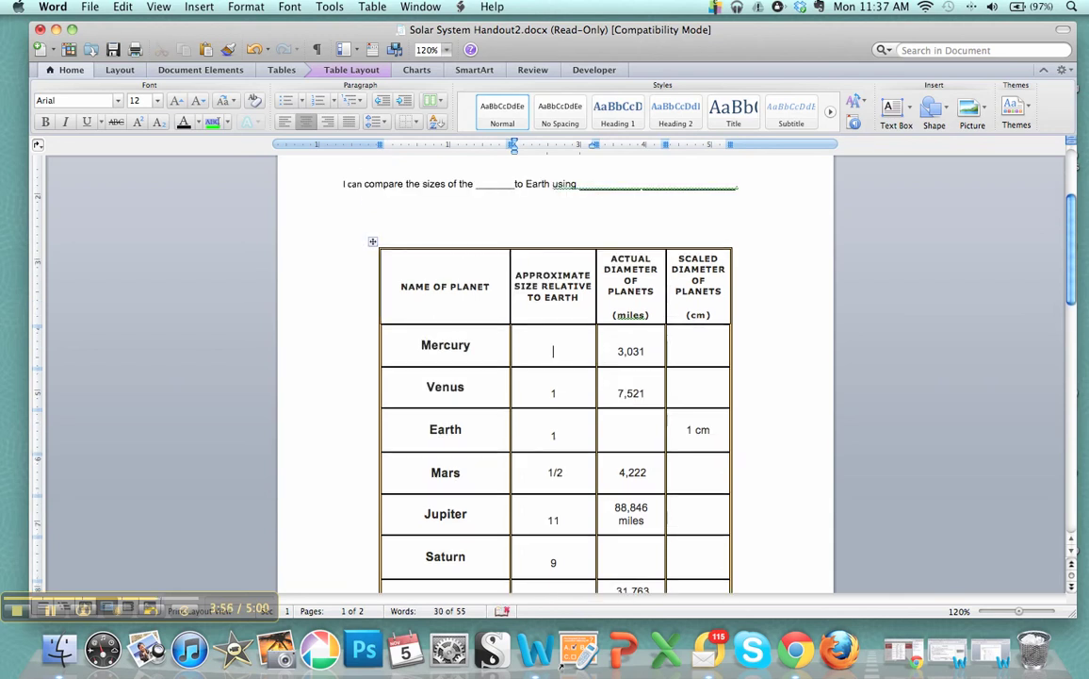
left_click(343, 208)
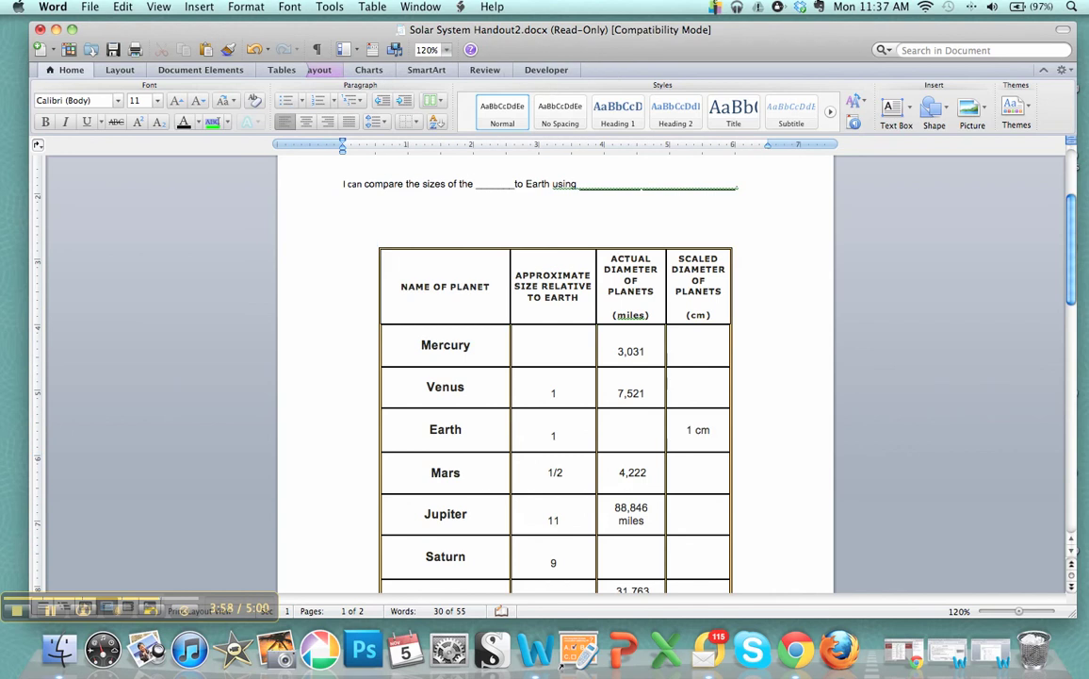
Step: Type 'Directions:' below the I can statement and make it bold
type("Directions:")
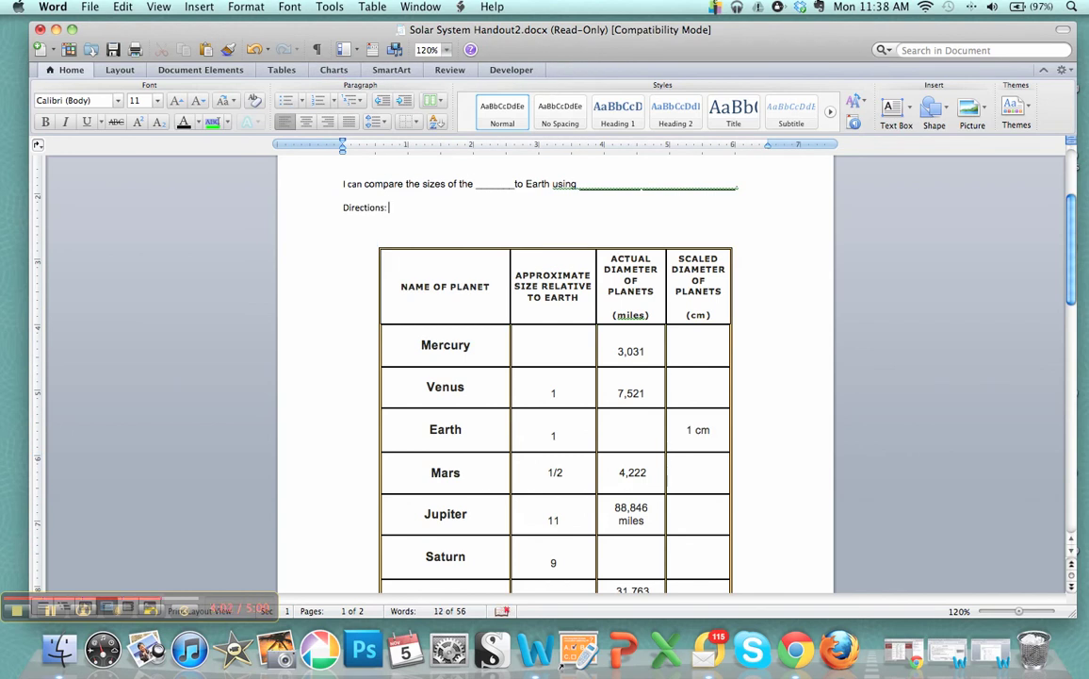
scroll(556, 377, "up", 1)
key("super+shift+Left")
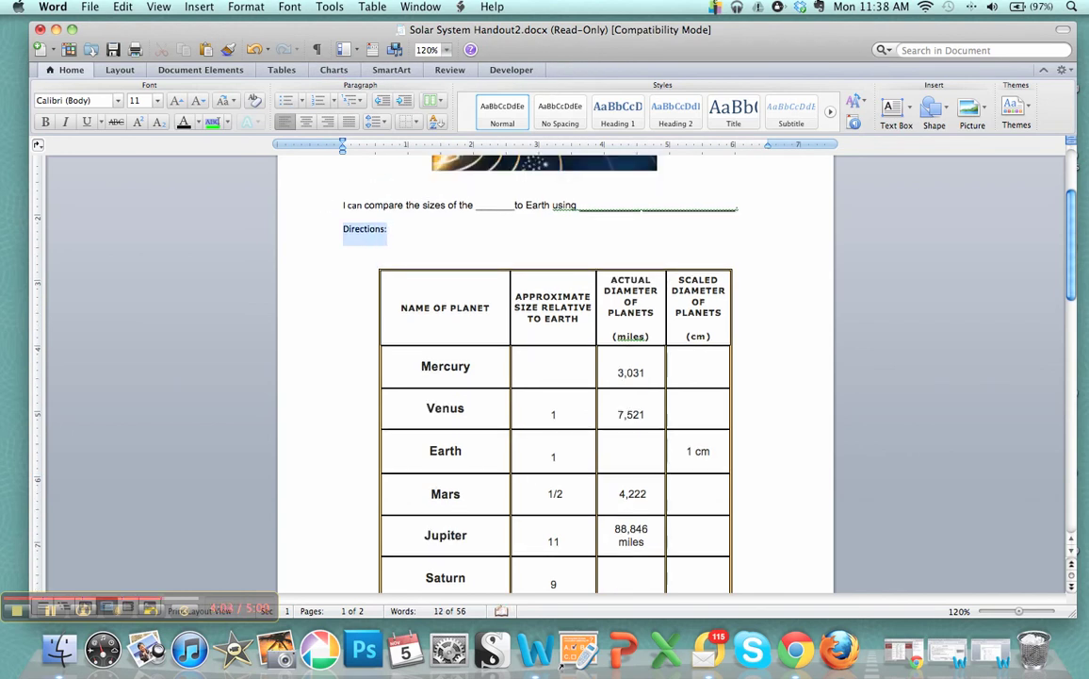
key("super+b")
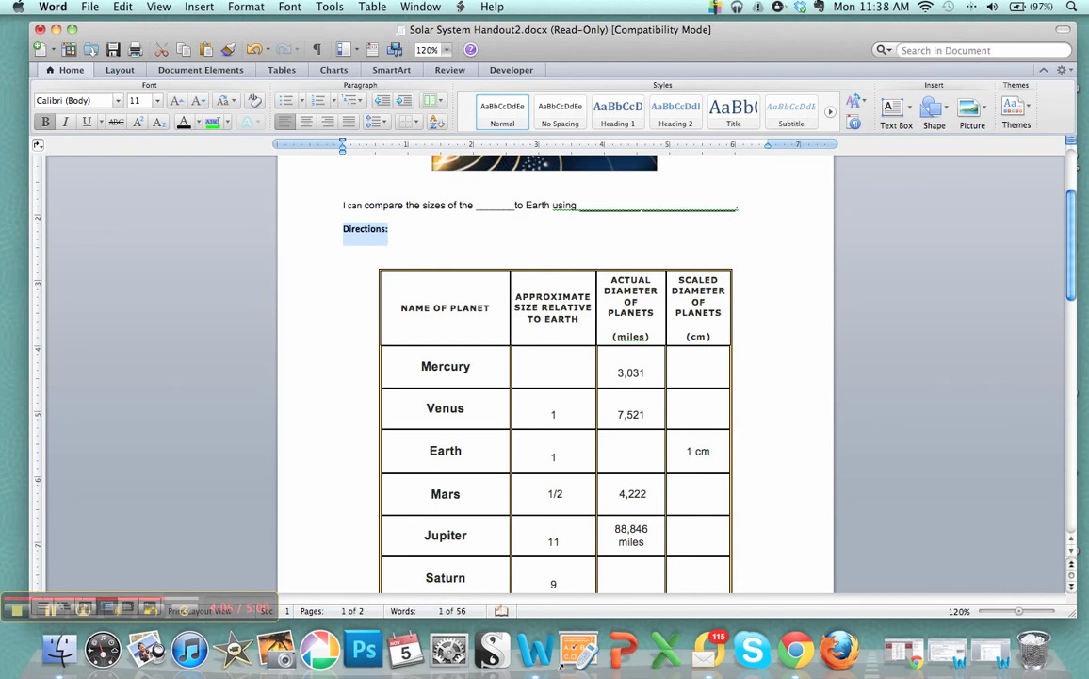
key("Down")
key("Down")
key("Down")
key("Down")
key("Down")
key("Down")
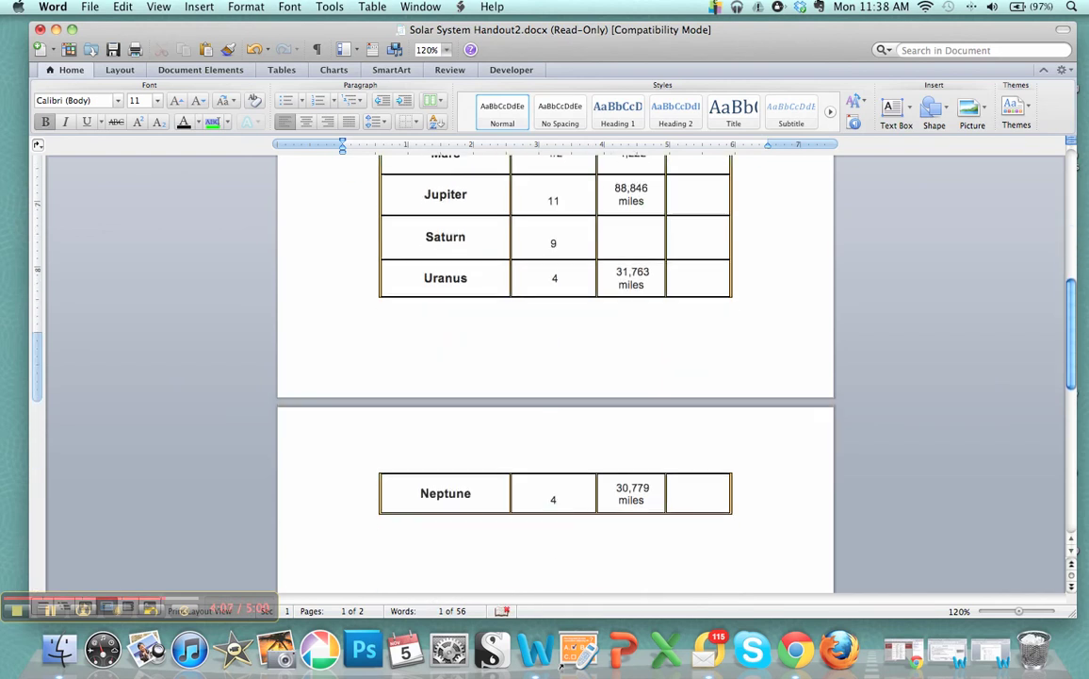
key("Down")
key("Down")
key("Down")
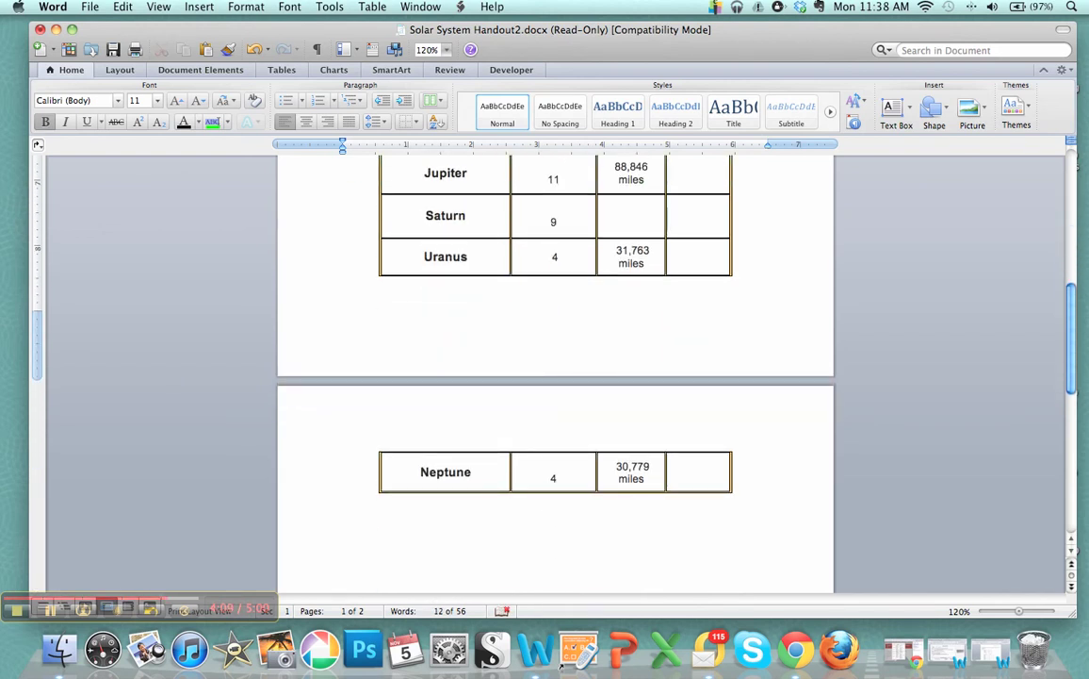
Step: Scroll through the planet table from Mercury to Uranus to review the blank cells
scroll(437, 231, "up", 10)
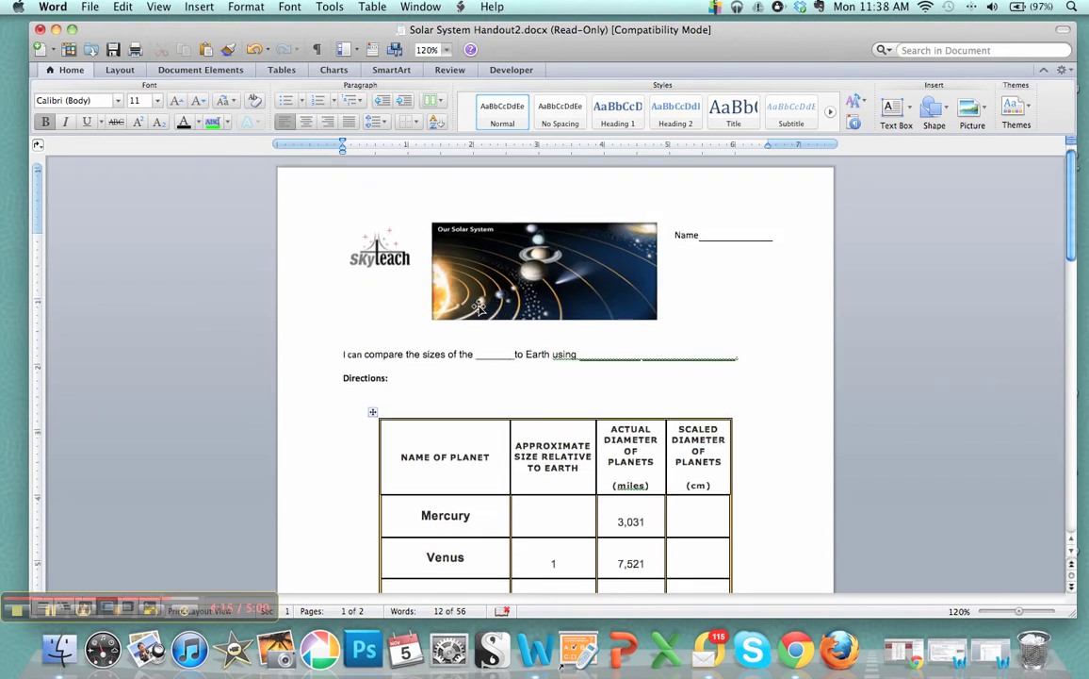
scroll(478, 309, "down", 3)
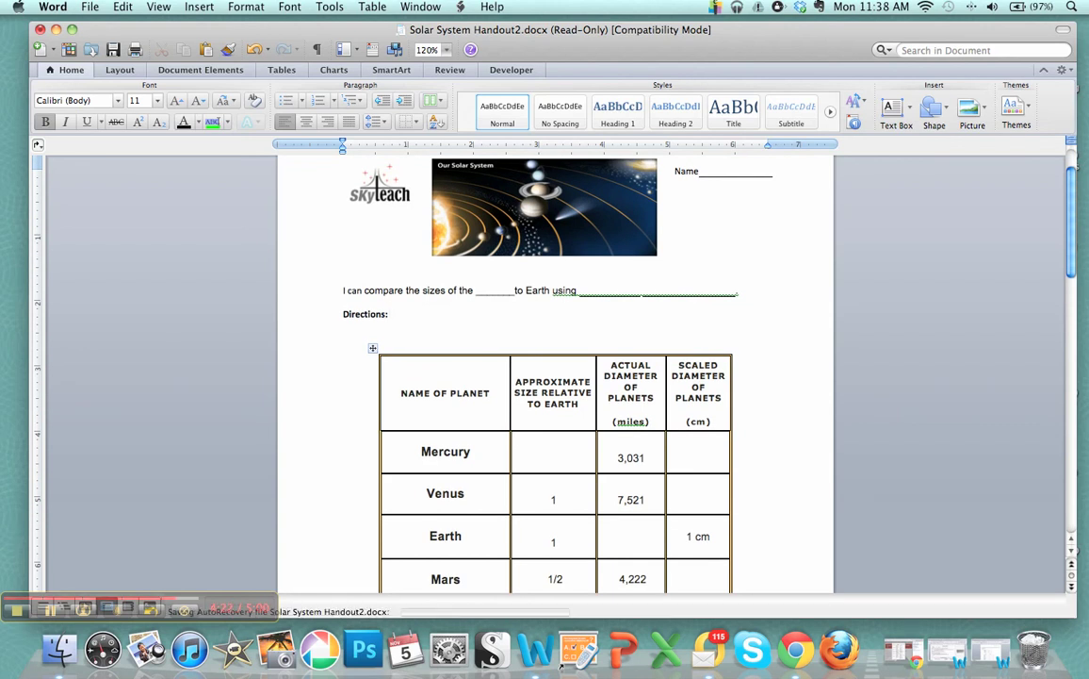
scroll(556, 377, "down", 6)
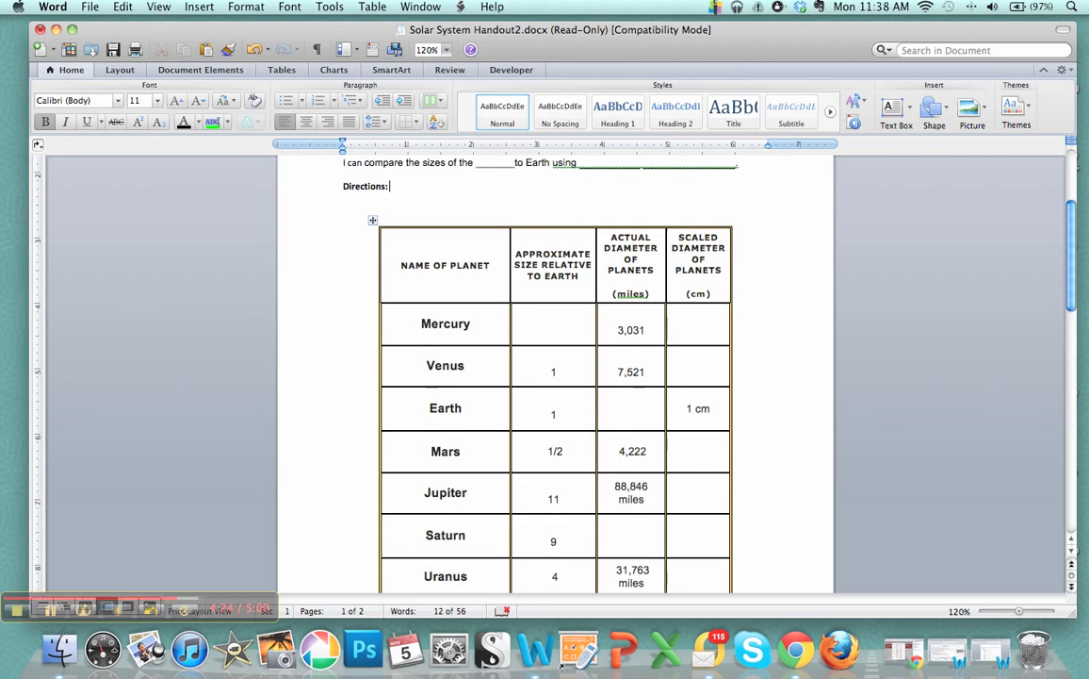
scroll(556, 377, "down", 1)
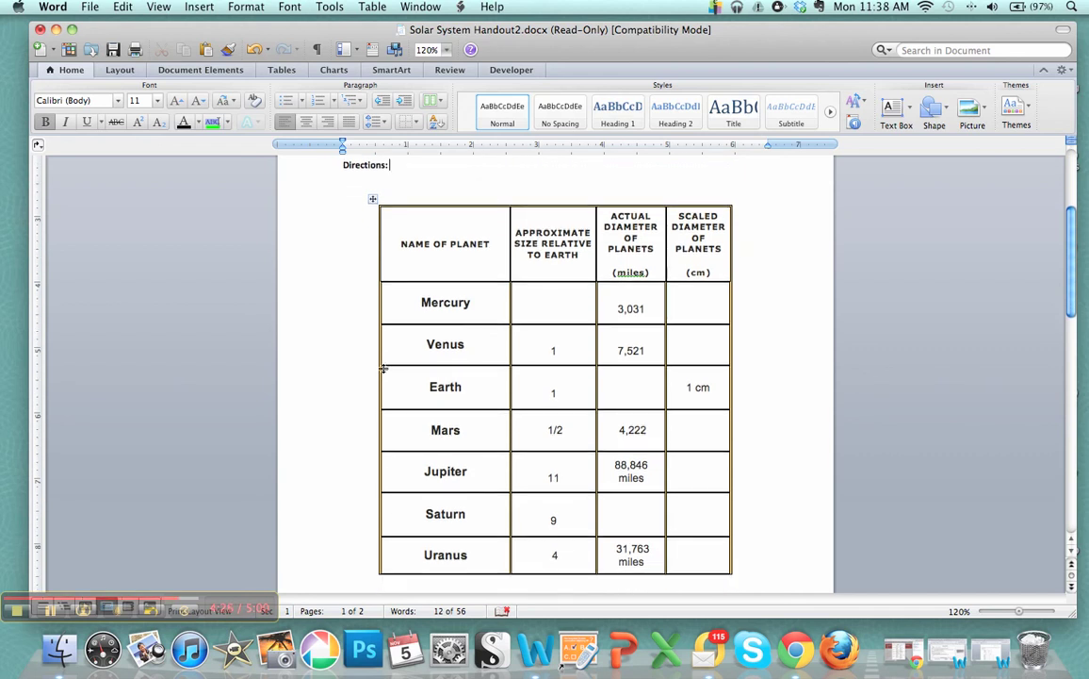
scroll(556, 377, "down", 2)
scroll(556, 377, "down", 2)
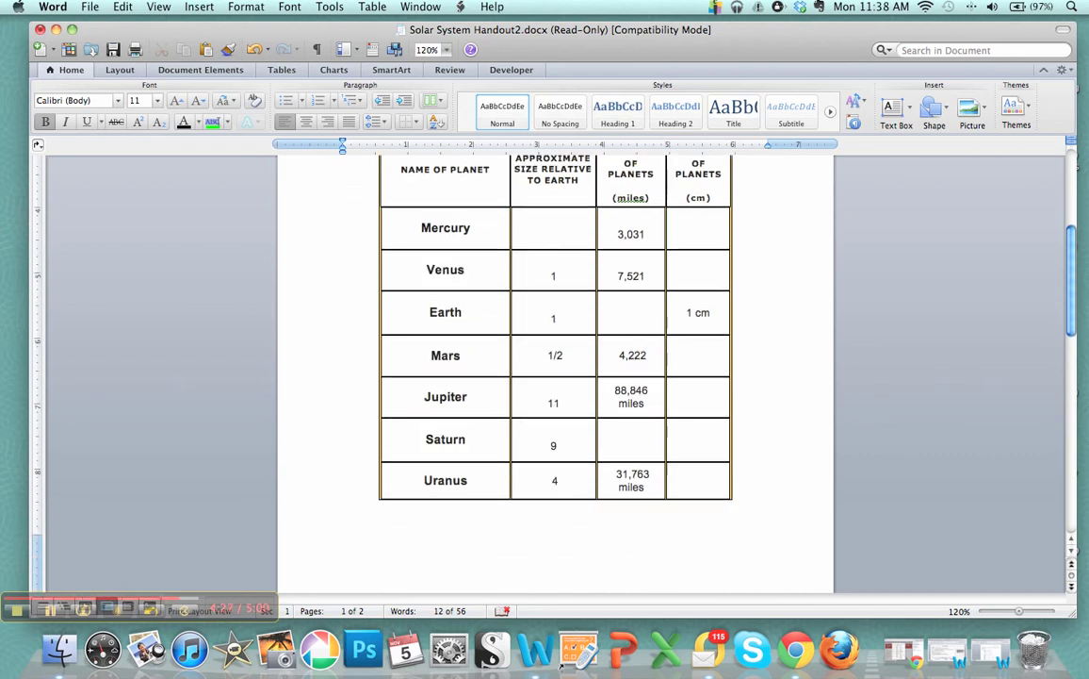